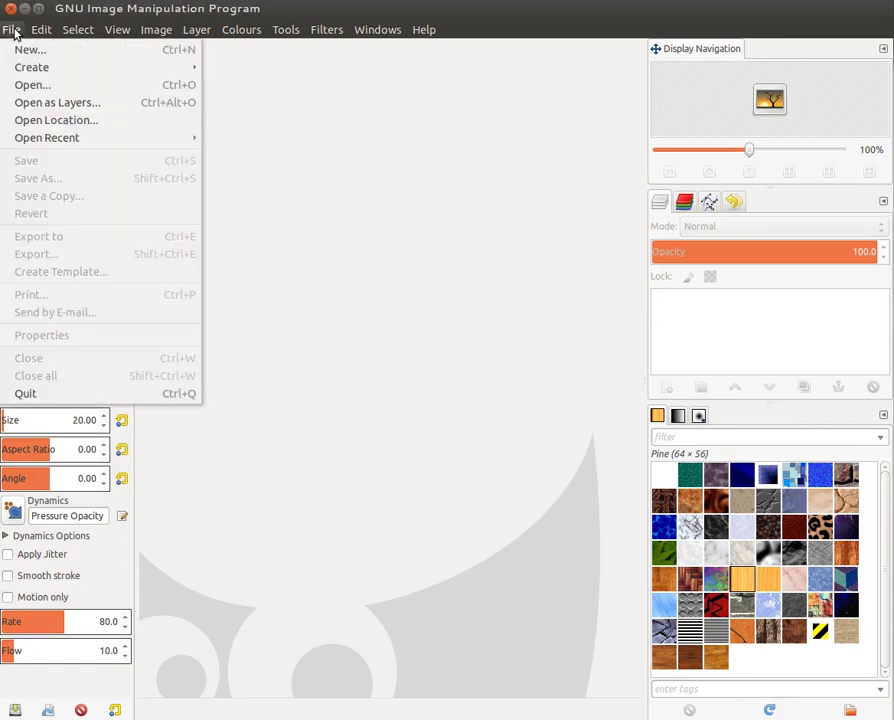
Open Madonna True Blue.jpg from the Pictures folder.
click(34, 84)
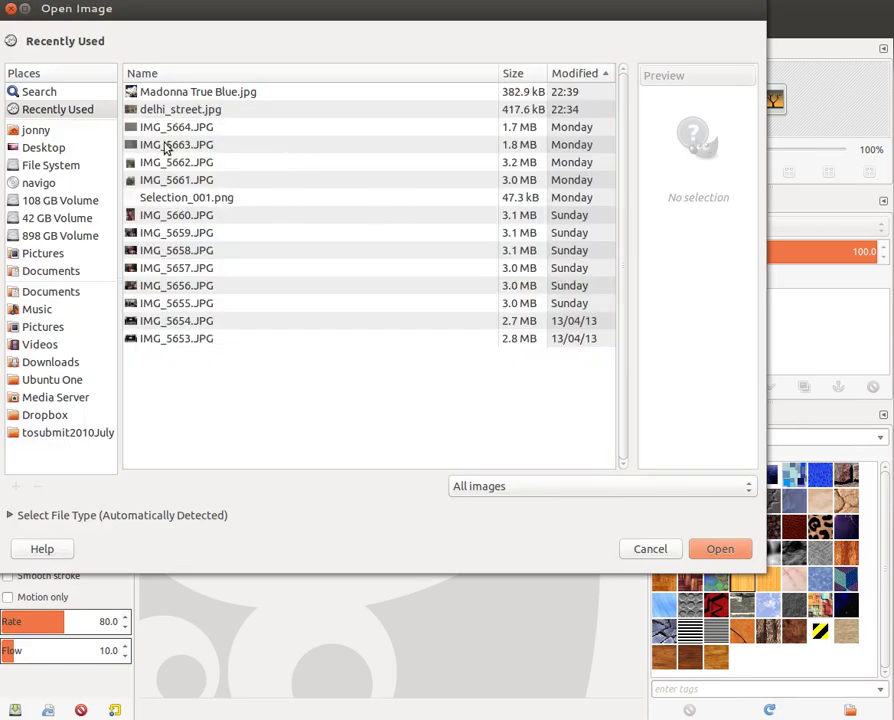
click(45, 326)
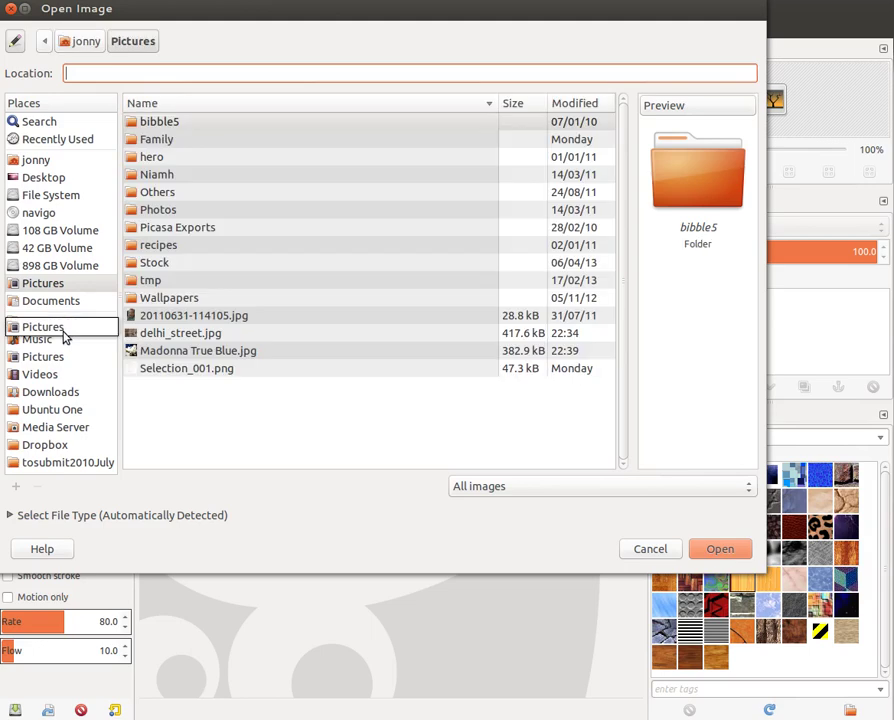
click(210, 351)
click(711, 545)
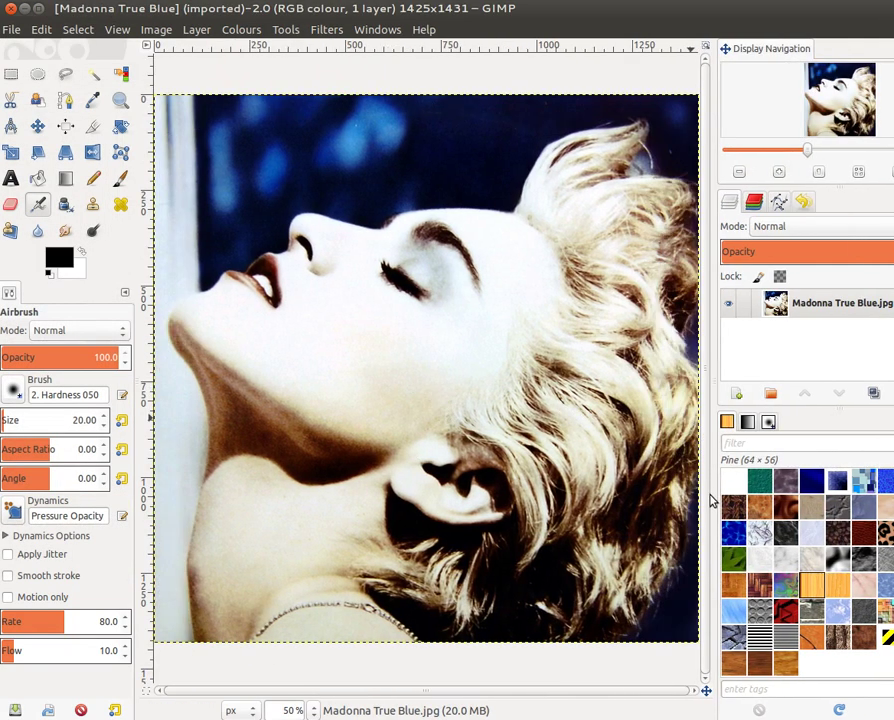
click(243, 31)
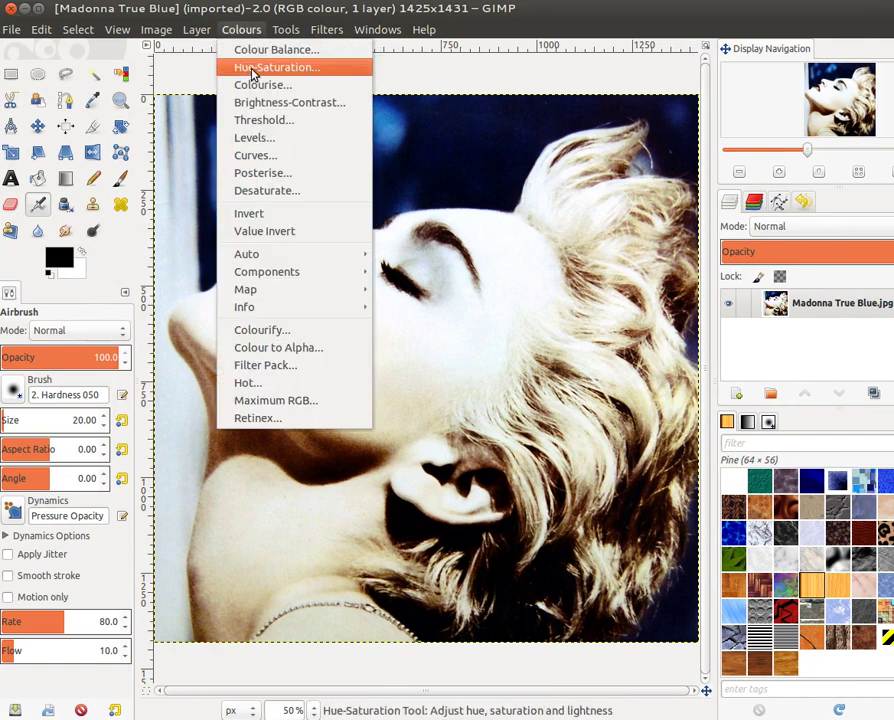
Raise the photo's saturation to 65 with Hue-Saturation.
click(253, 69)
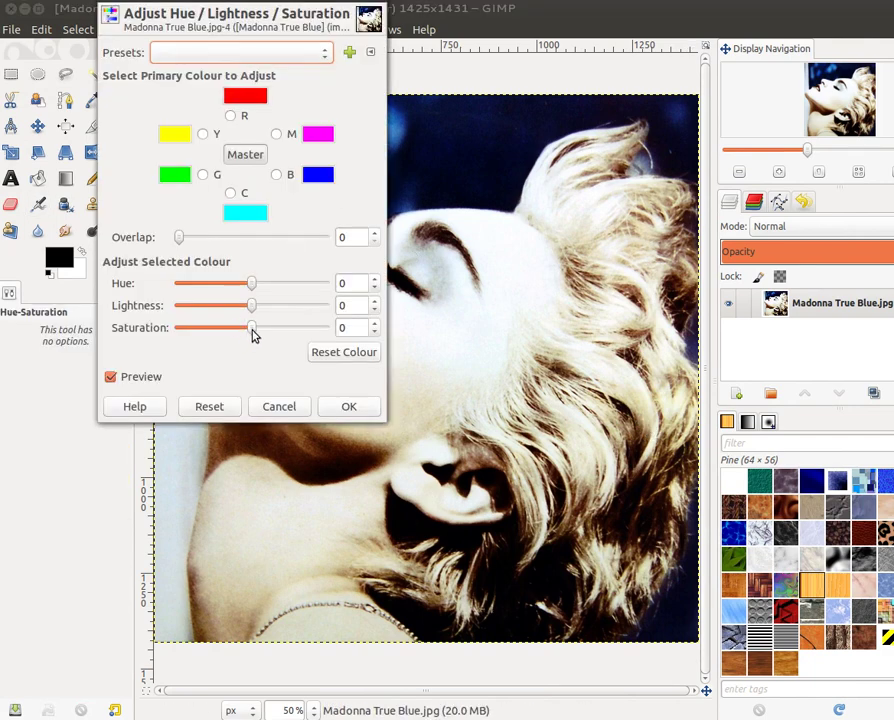
drag(252, 335, 312, 336)
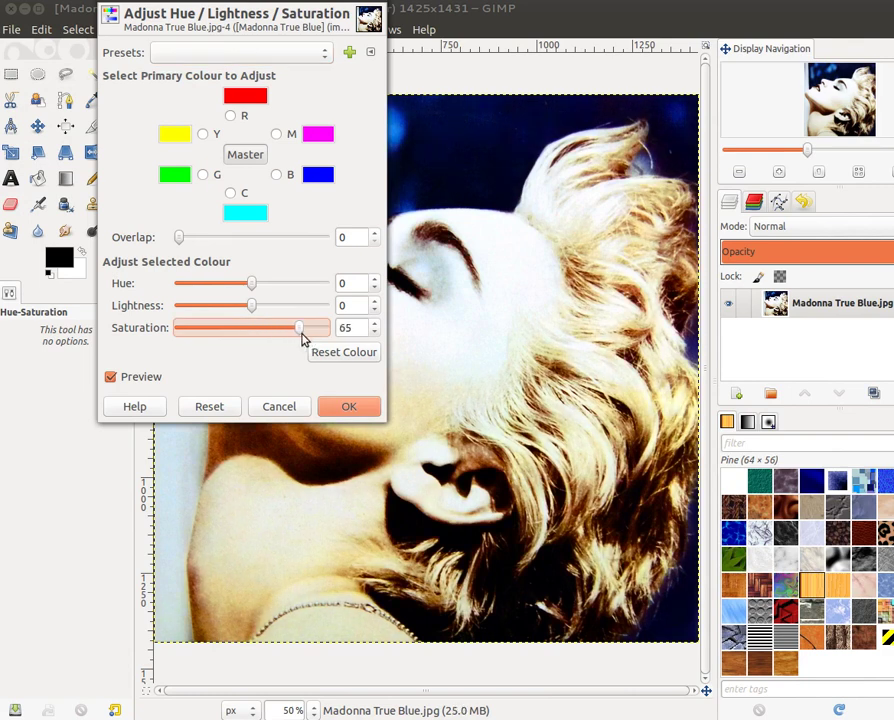
click(349, 406)
click(326, 30)
Pixelise the photo with a 15-pixel block width and height.
mouse_move(350, 108)
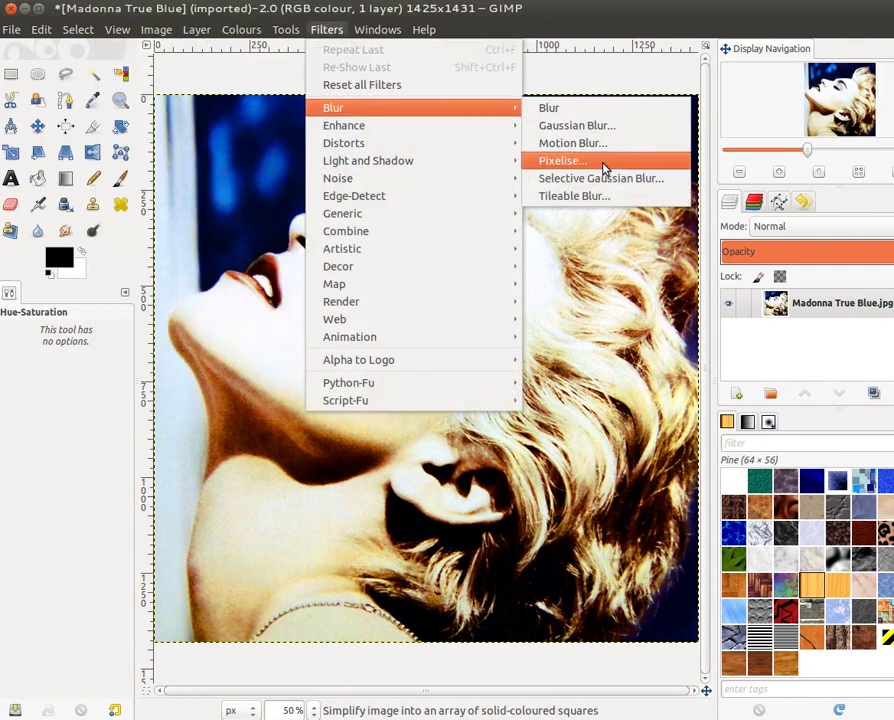
click(603, 170)
double_click(475, 354)
text(15)
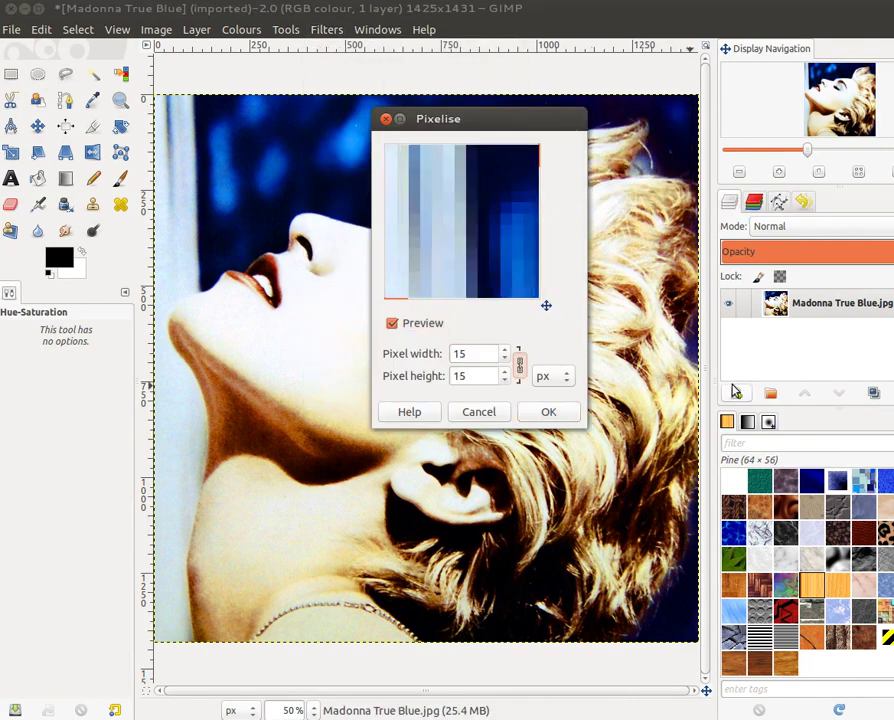
click(548, 413)
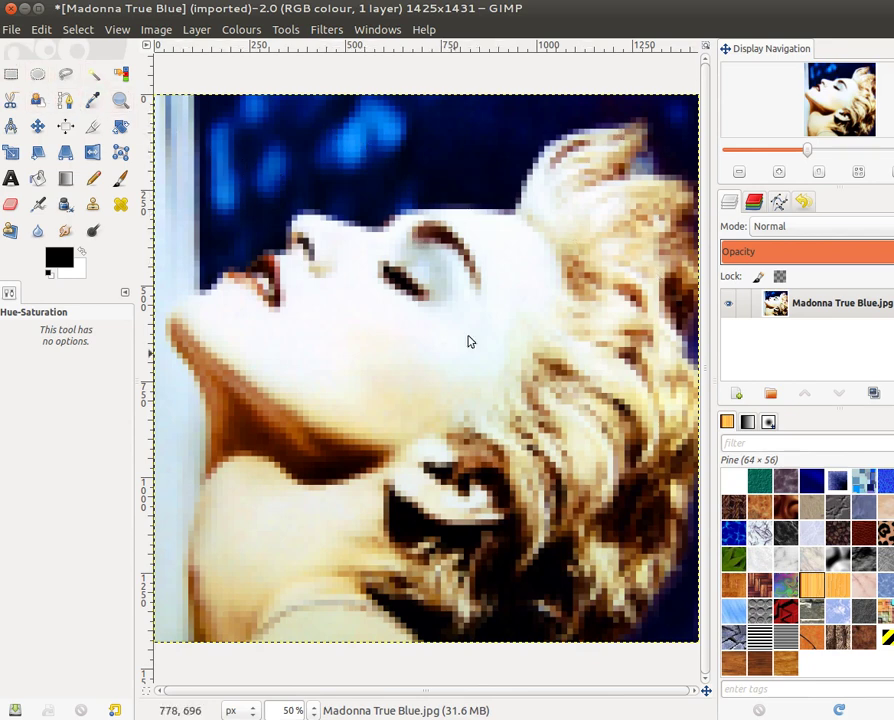
Create a new 15×15 px image filled with transparency.
click(10, 29)
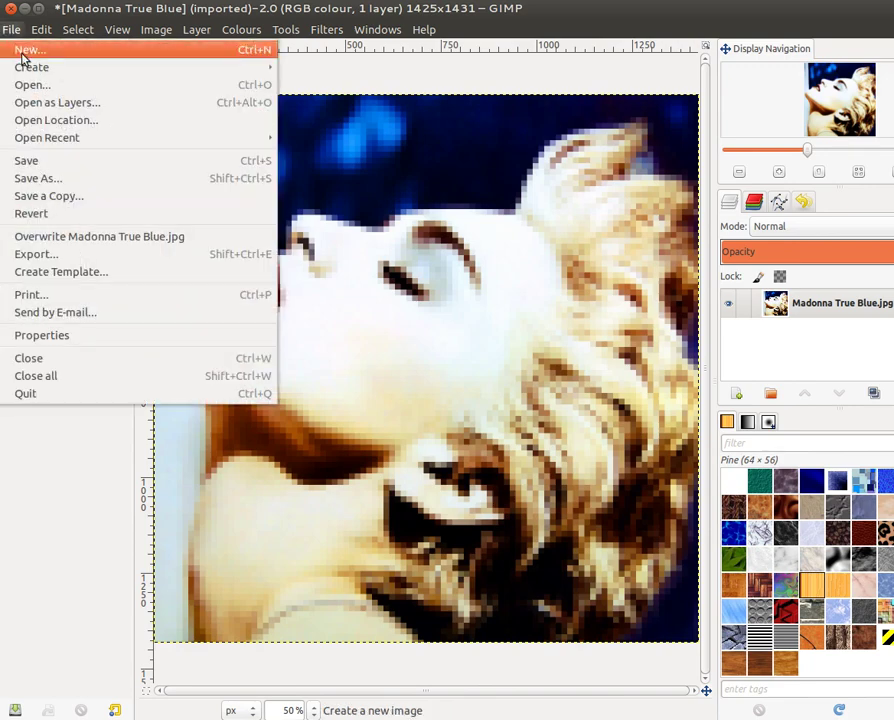
click(18, 50)
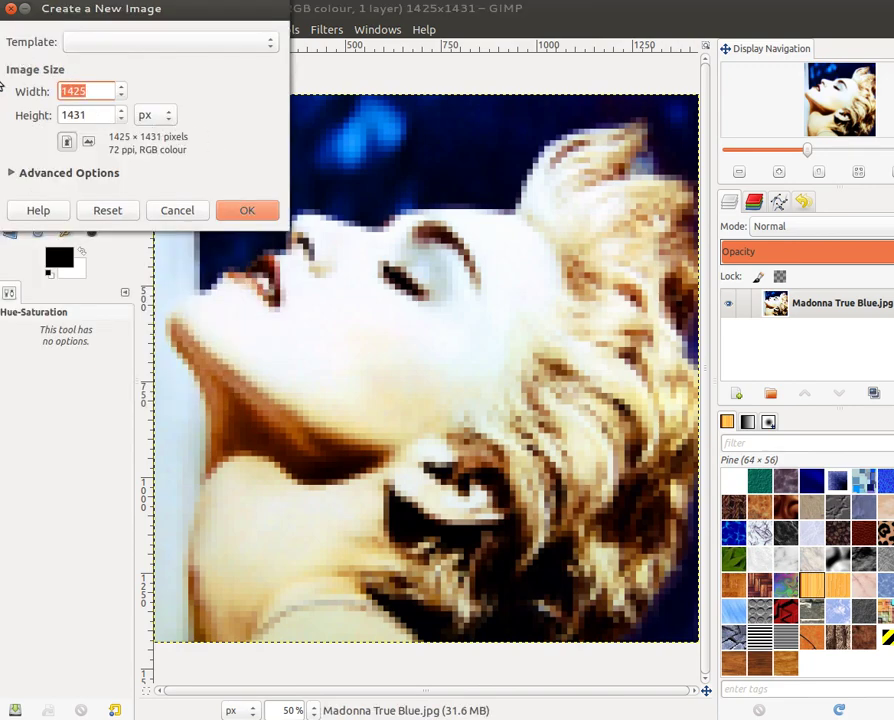
text(15)
key(Tab)
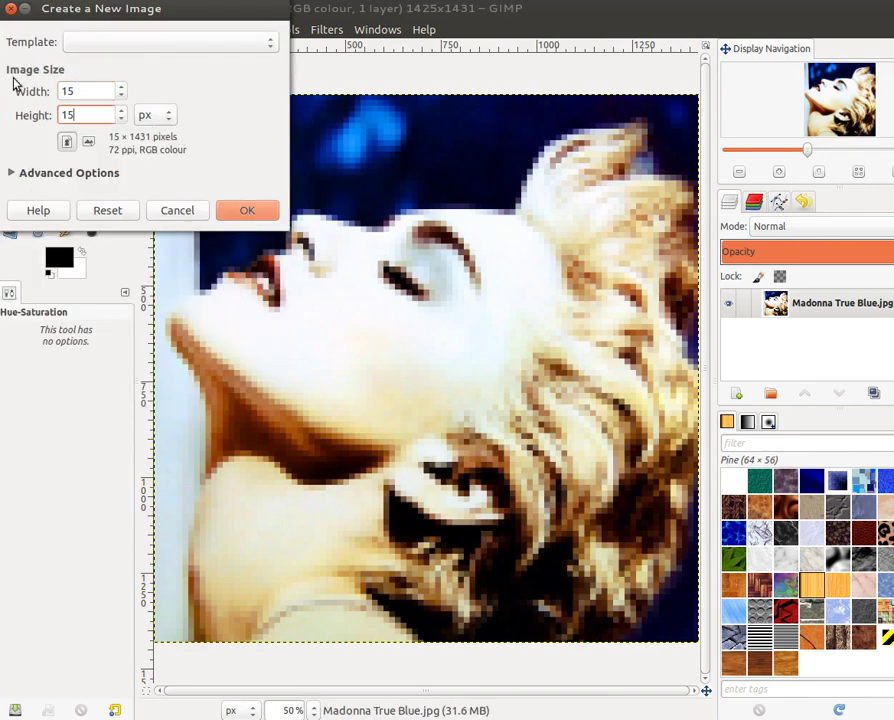
click(12, 175)
click(127, 277)
click(146, 323)
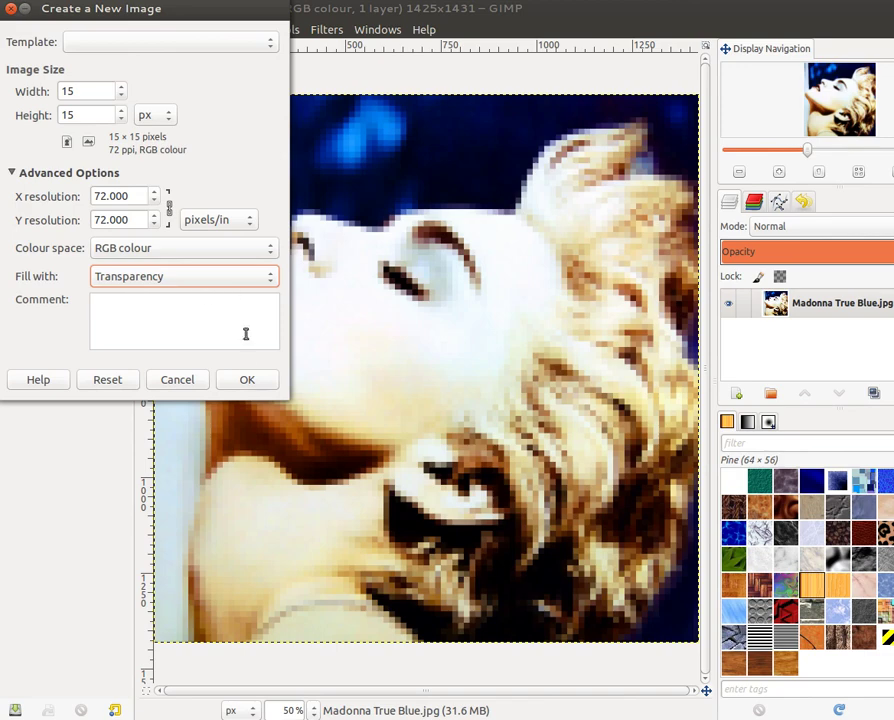
click(250, 380)
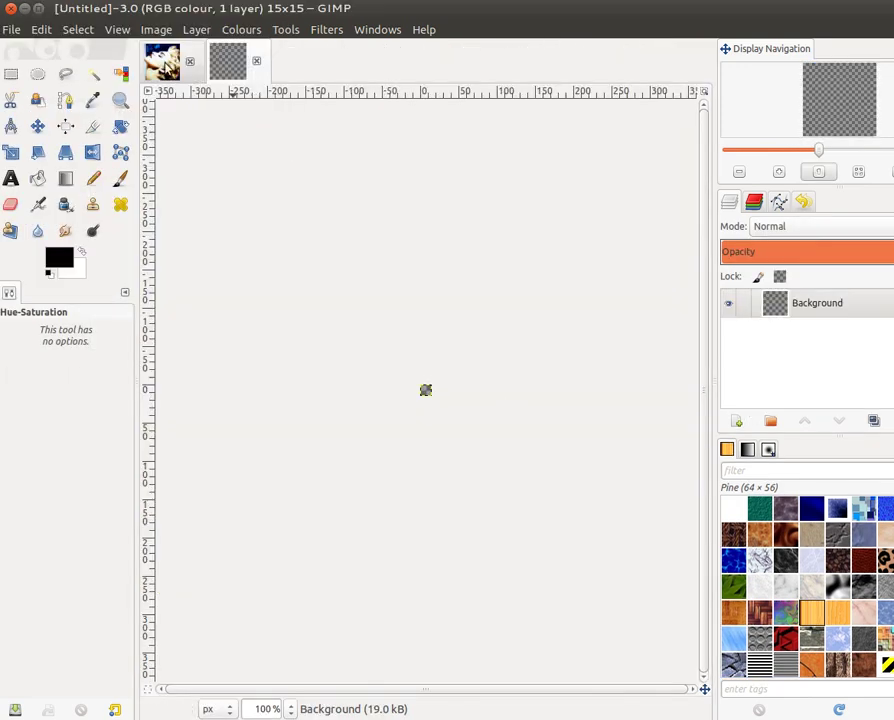
Zoom the new image to 3200% and draw an ellipse selection covering the whole canvas.
click(188, 68)
click(220, 64)
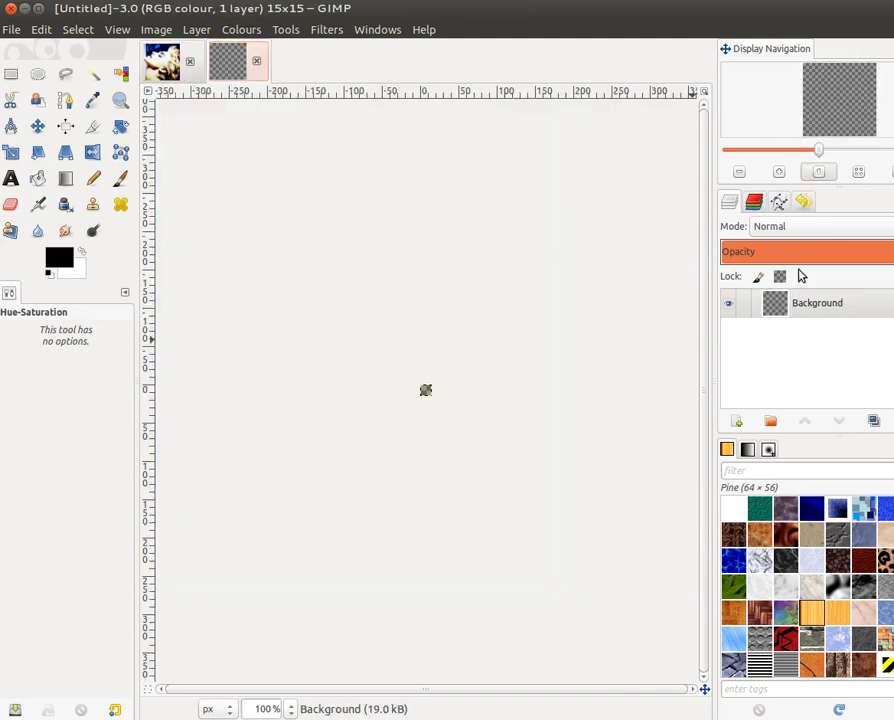
click(779, 174)
click(780, 175)
click(779, 174)
click(779, 174)
click(779, 174)
click(780, 175)
click(780, 175)
click(780, 175)
click(780, 175)
click(748, 174)
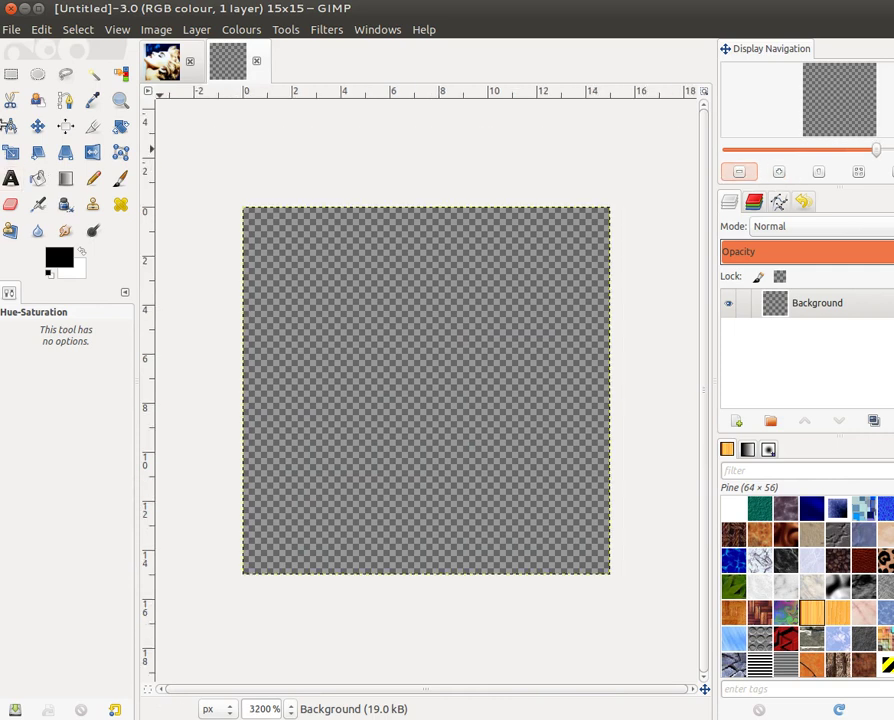
click(38, 76)
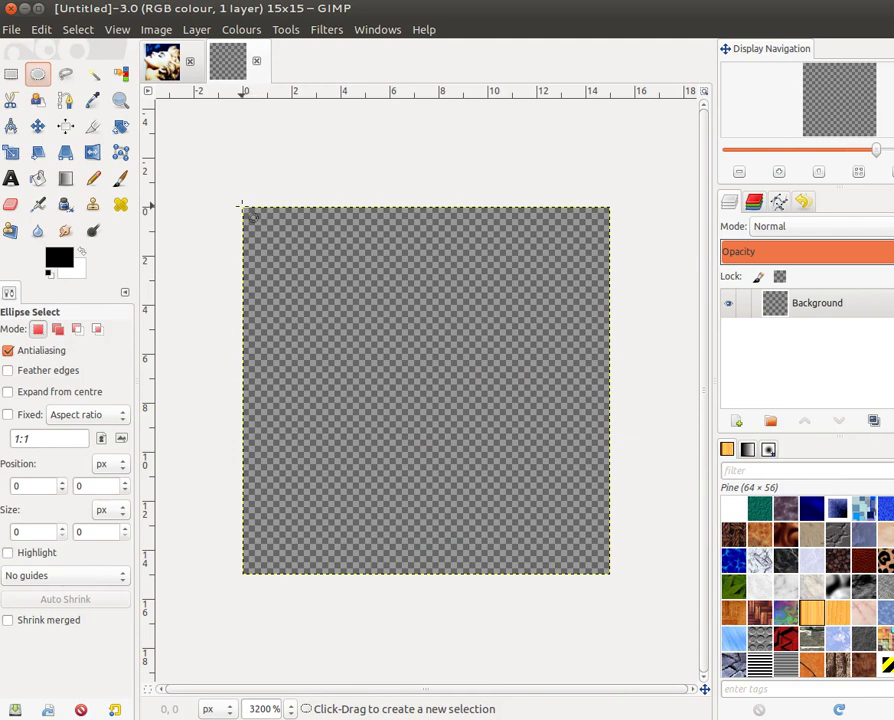
drag(245, 209, 609, 578)
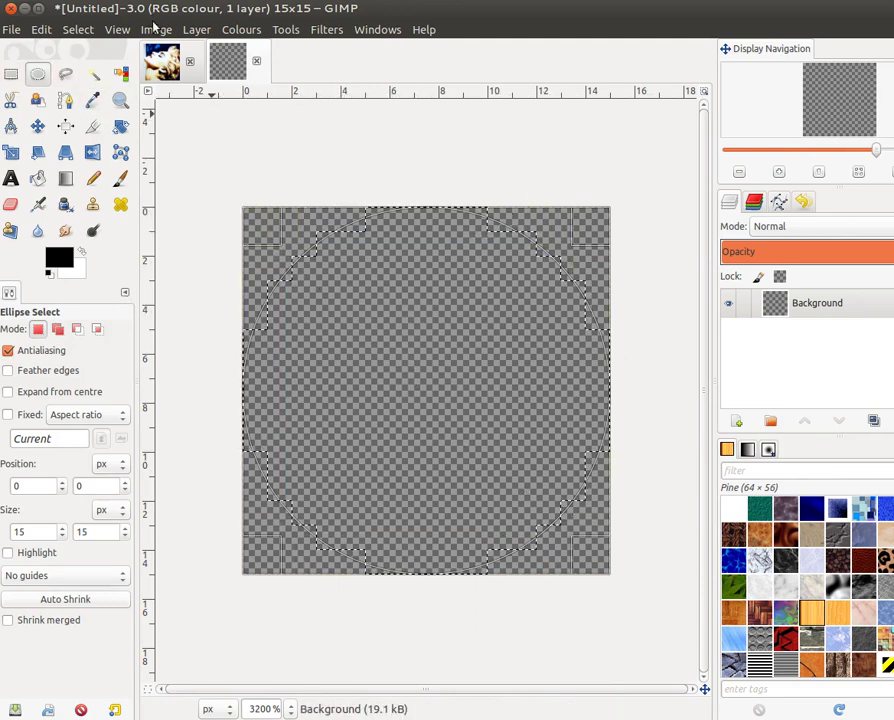
Invert the circle selection and bucket-fill all four corners with black.
click(90, 30)
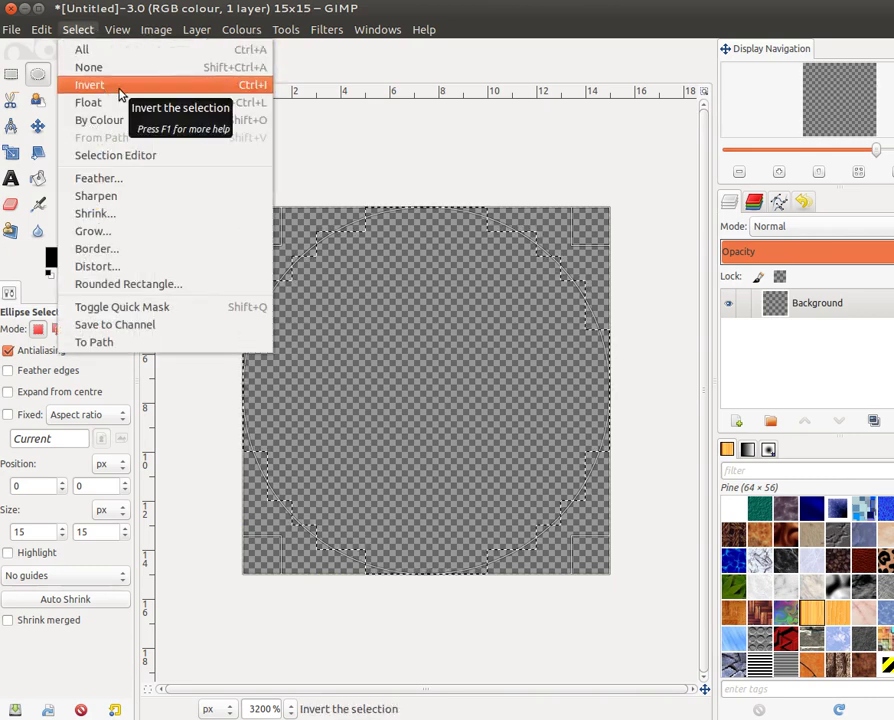
click(119, 88)
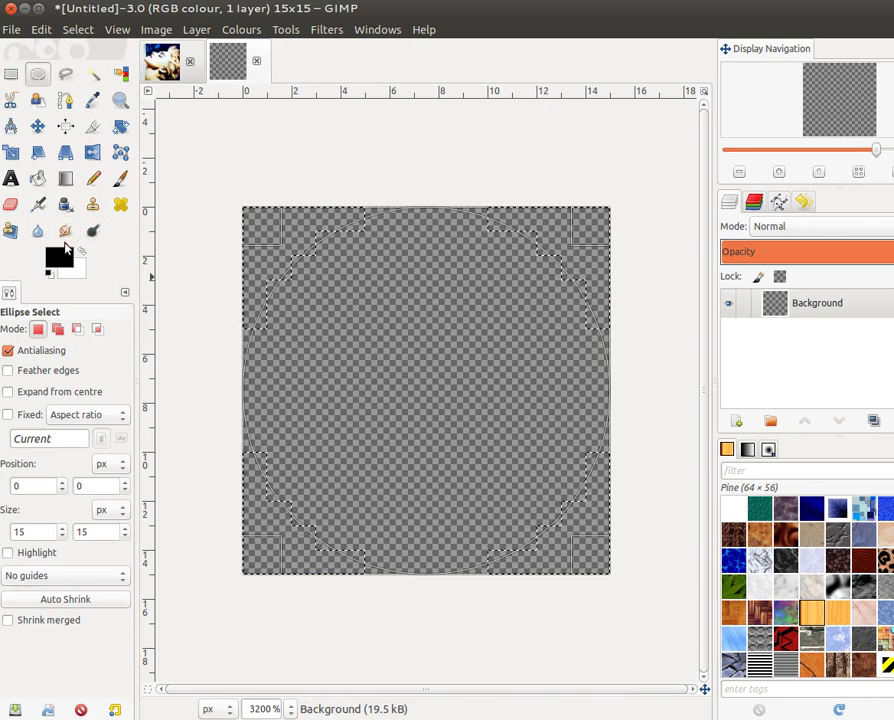
click(39, 182)
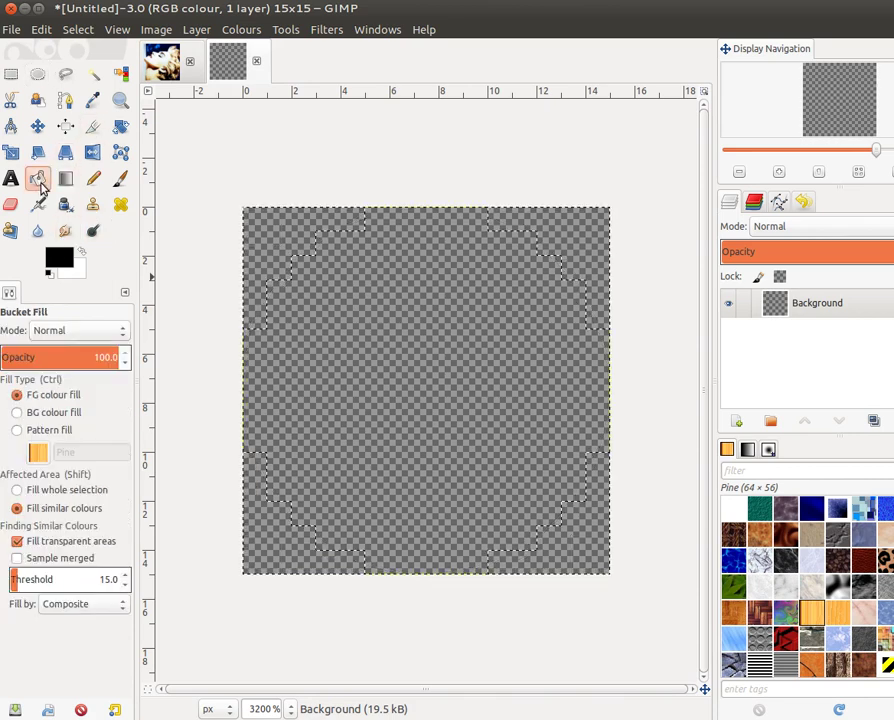
click(260, 247)
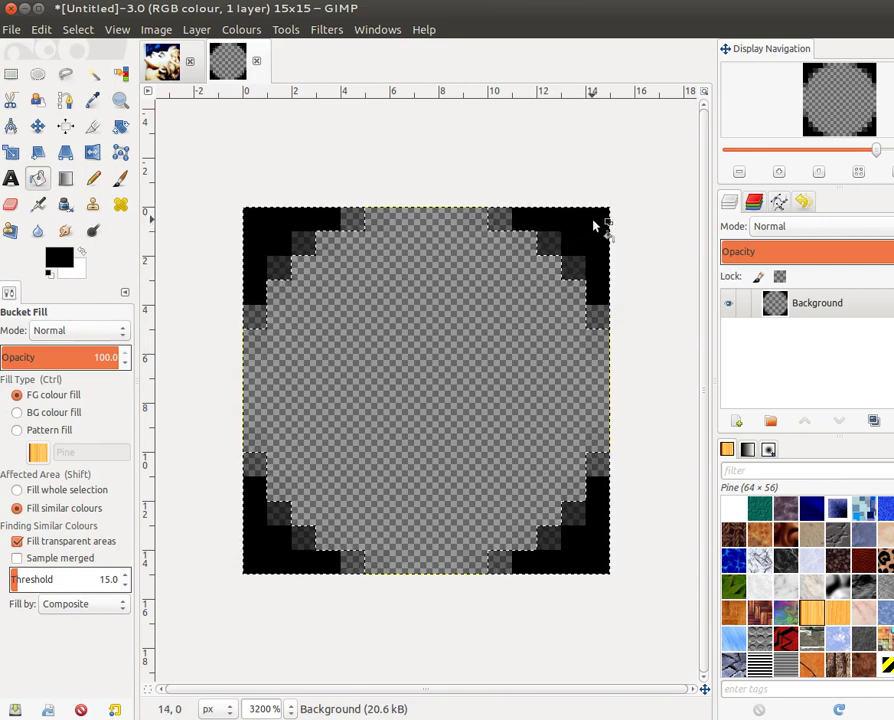
click(594, 226)
click(272, 264)
click(274, 542)
click(606, 553)
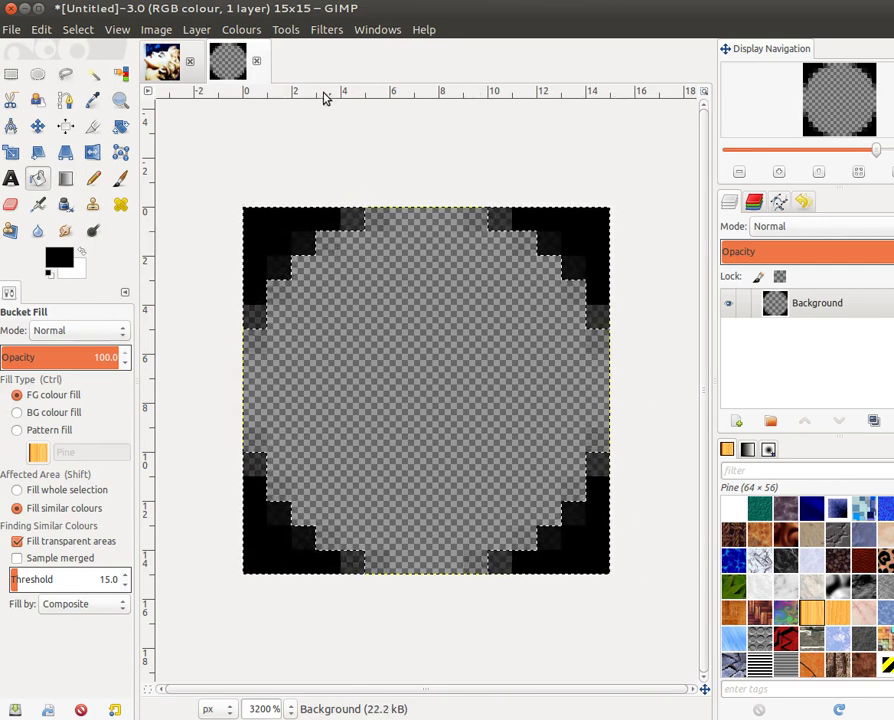
click(20, 30)
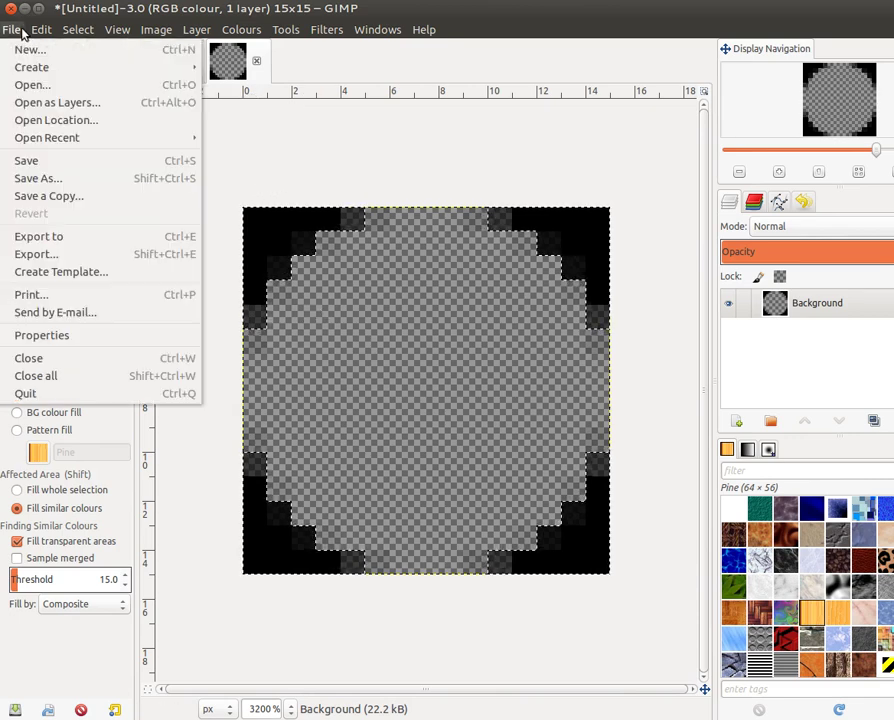
Start exporting the dot image with GIMP pattern as the file type.
click(62, 256)
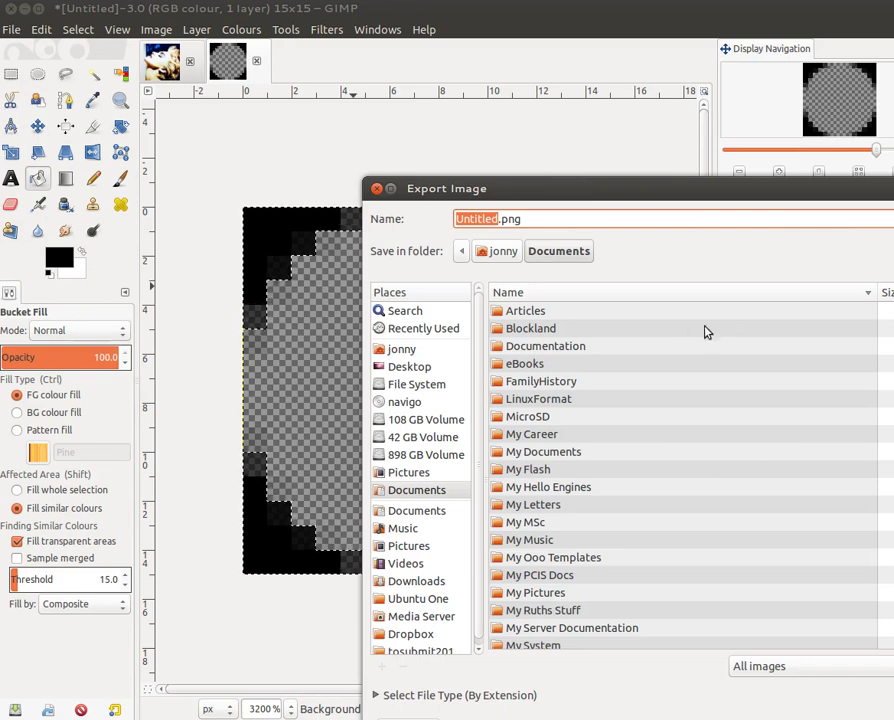
click(449, 698)
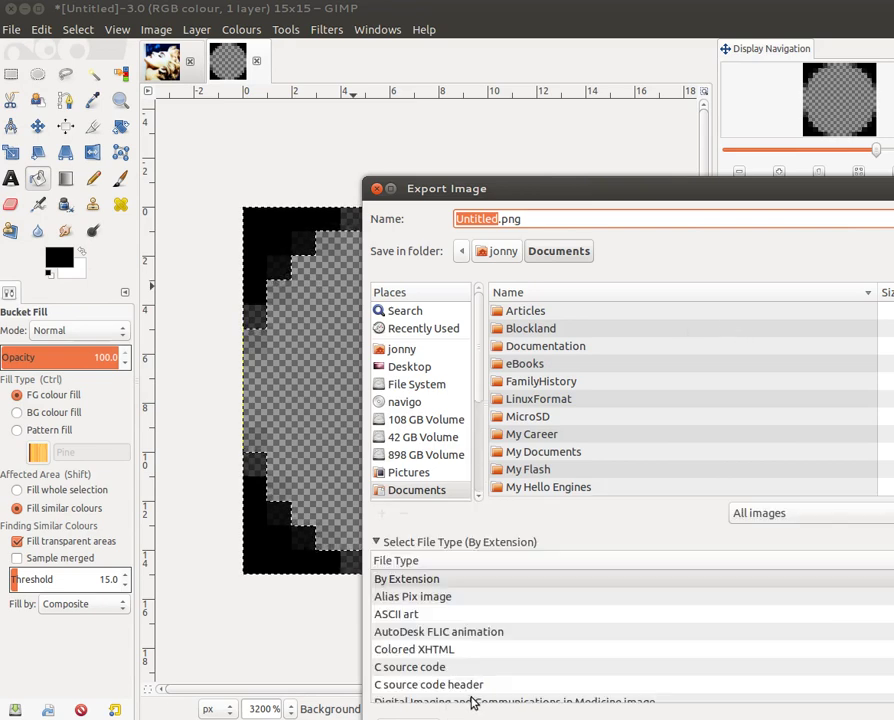
scroll(508, 675, down, 5)
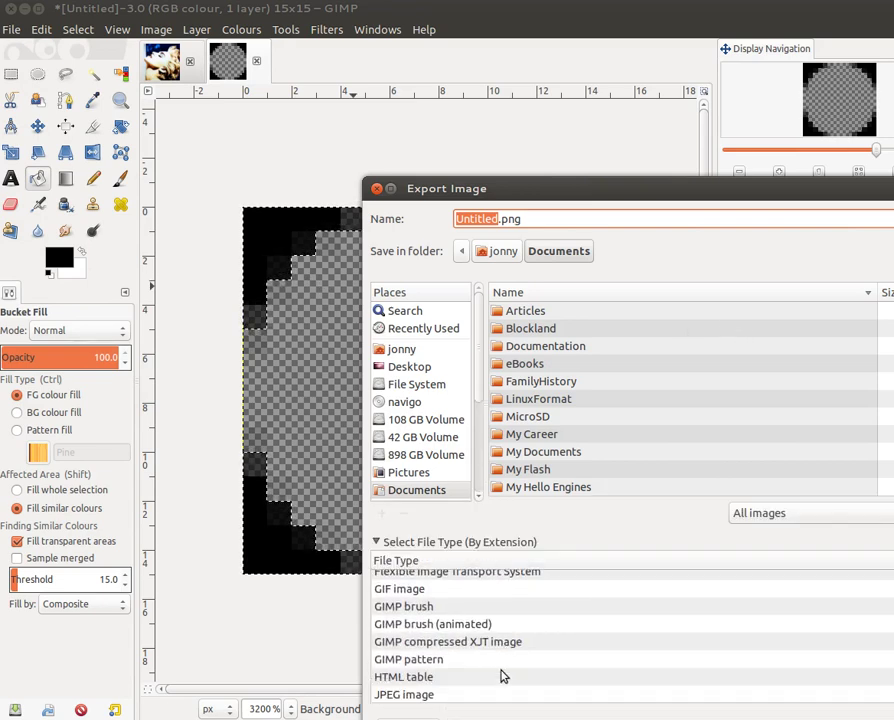
click(430, 659)
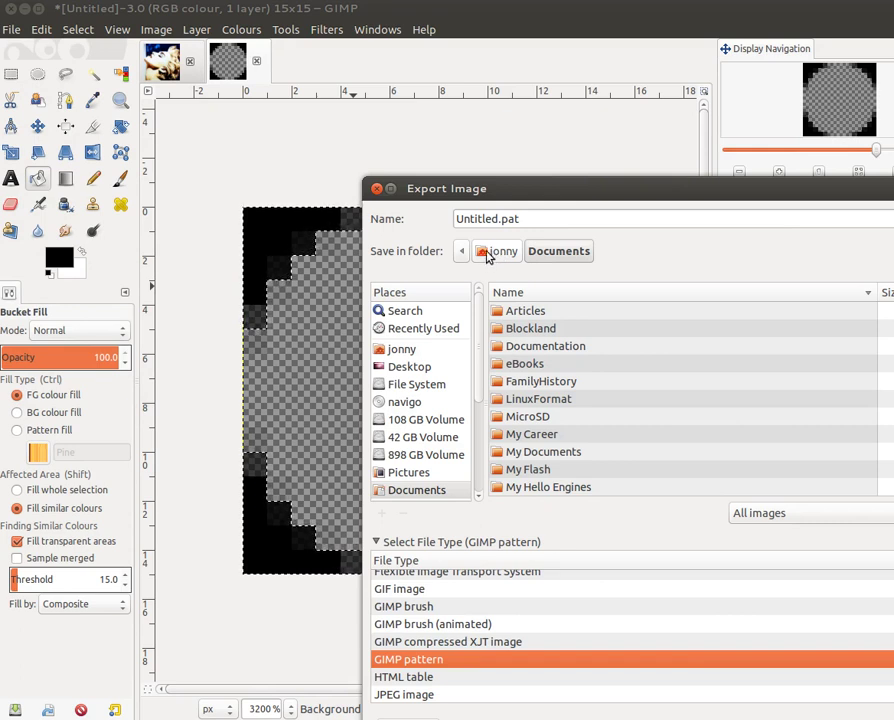
Browse from the home folder into .gimp-2.8/patterns as the export location.
click(490, 256)
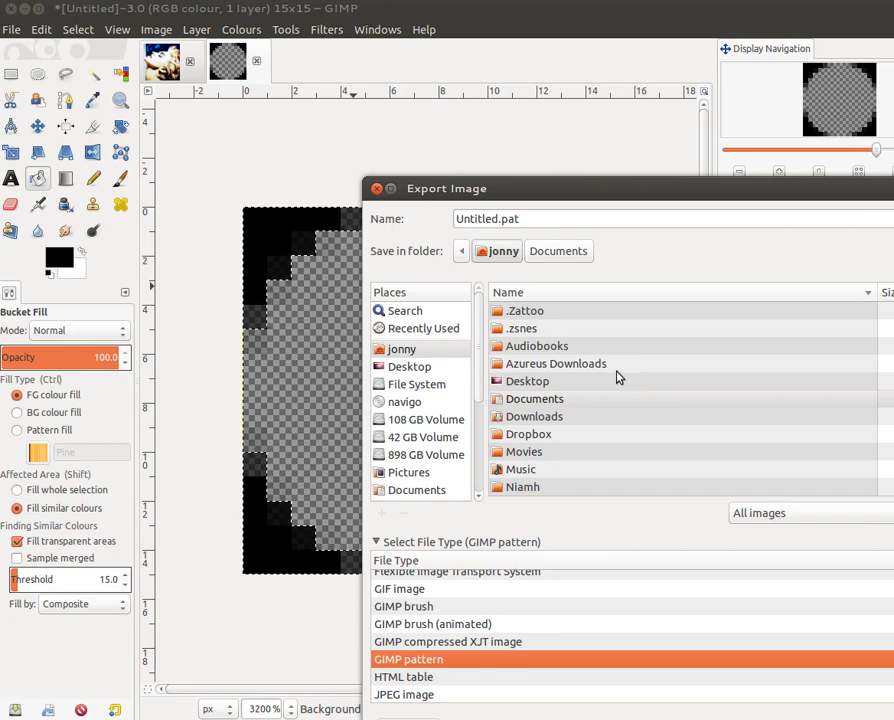
scroll(630, 374, down, 10)
scroll(625, 368, up, 3)
scroll(623, 366, up, 14)
scroll(623, 352, up, 10)
scroll(575, 400, up, 2)
scroll(560, 428, down, 1)
double_click(556, 414)
scroll(546, 408, down, 3)
scroll(538, 460, down, 1)
scroll(540, 455, down, 1)
double_click(556, 438)
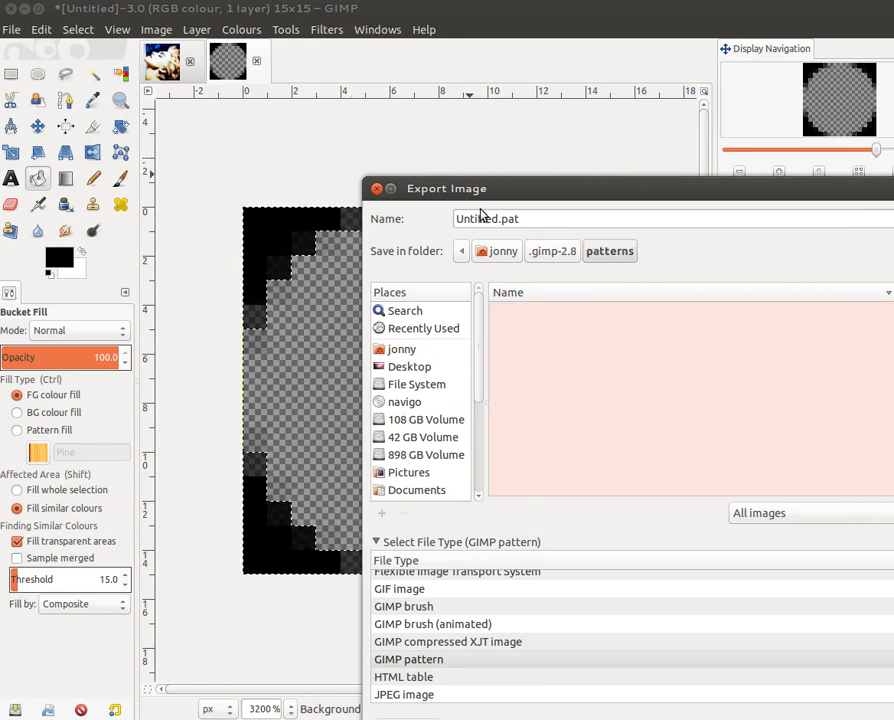
Name the export file 15pixelpattern.pat and confirm it.
drag(492, 218, 365, 218)
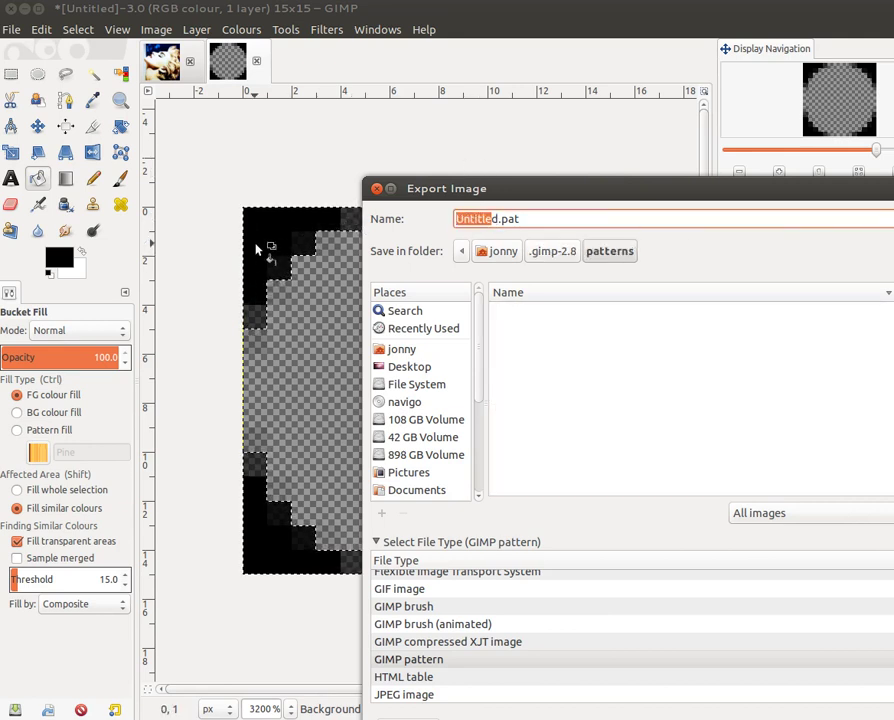
key(Delete)
key(Delete)
text(15)
text(pixwl)
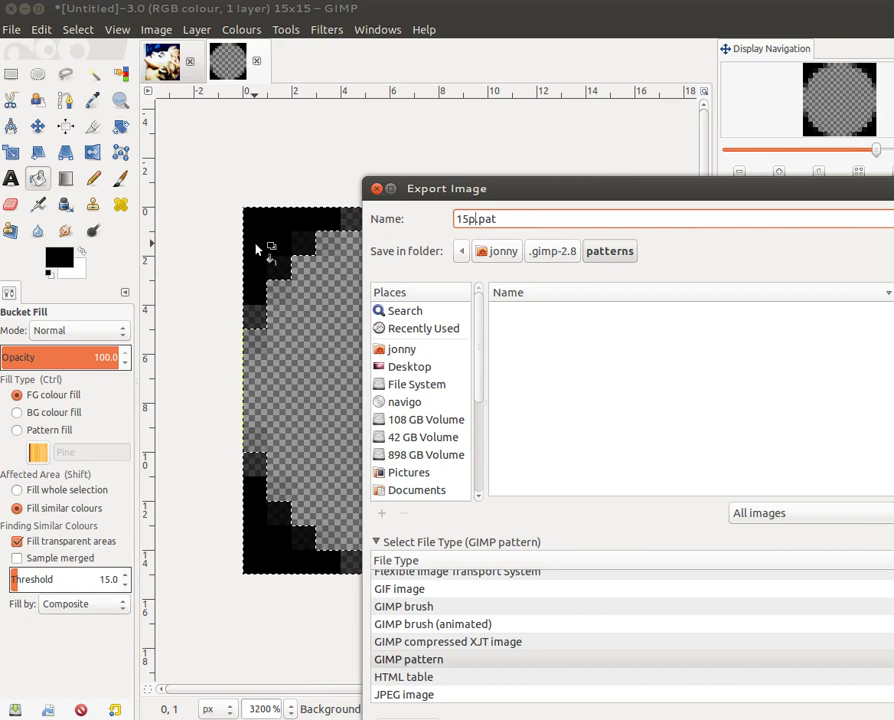
key(BackSpace)
key(BackSpace)
text(elpattern)
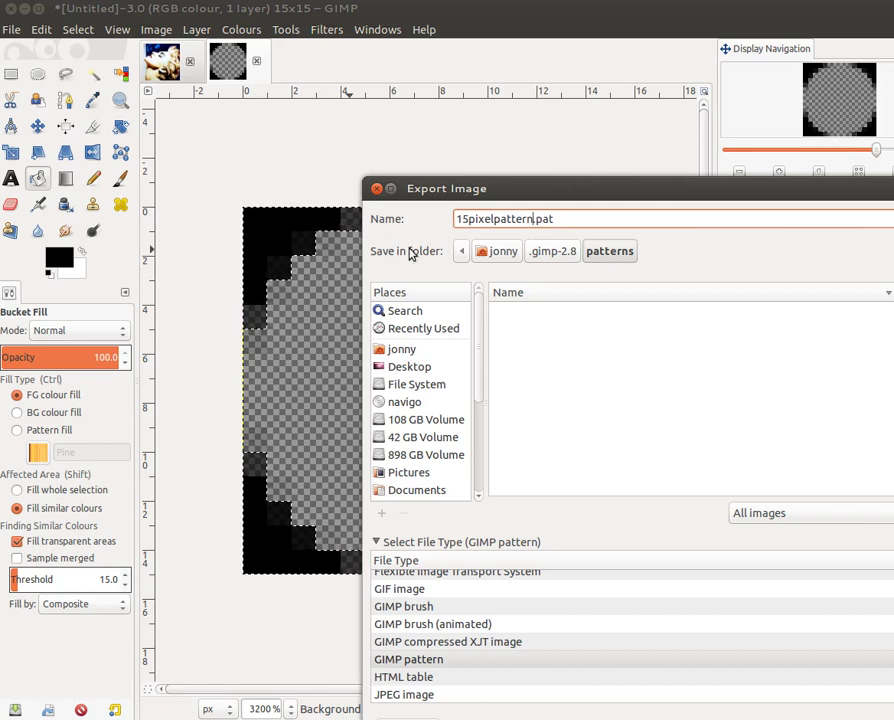
double_click(458, 220)
key(ctrl+c)
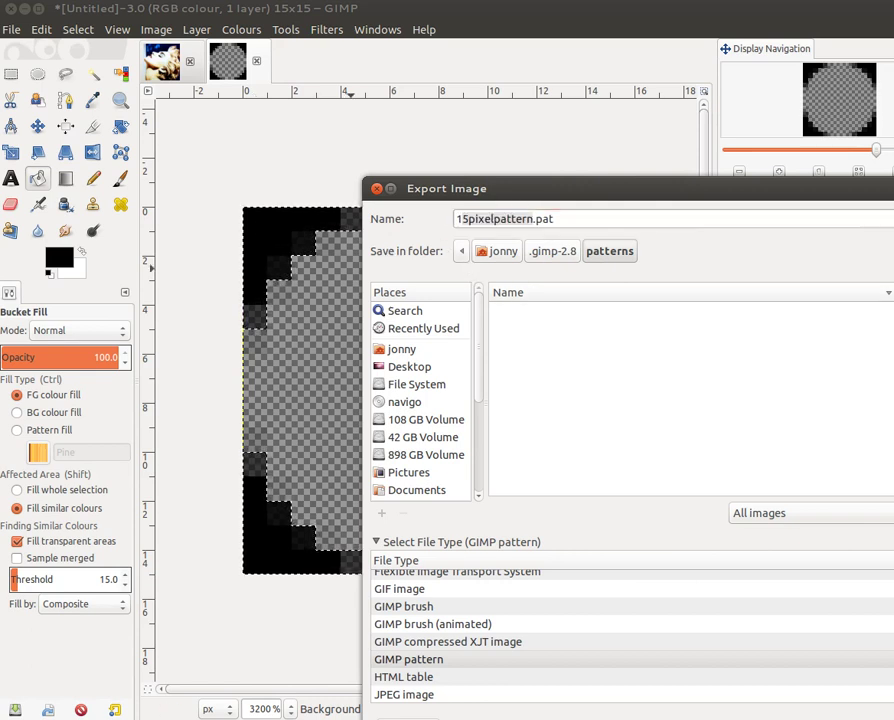
key(Return)
Set the pattern description to 15pixelpattern and export the file.
key(ctrl+v)
key(Home)
text(1)
click(820, 396)
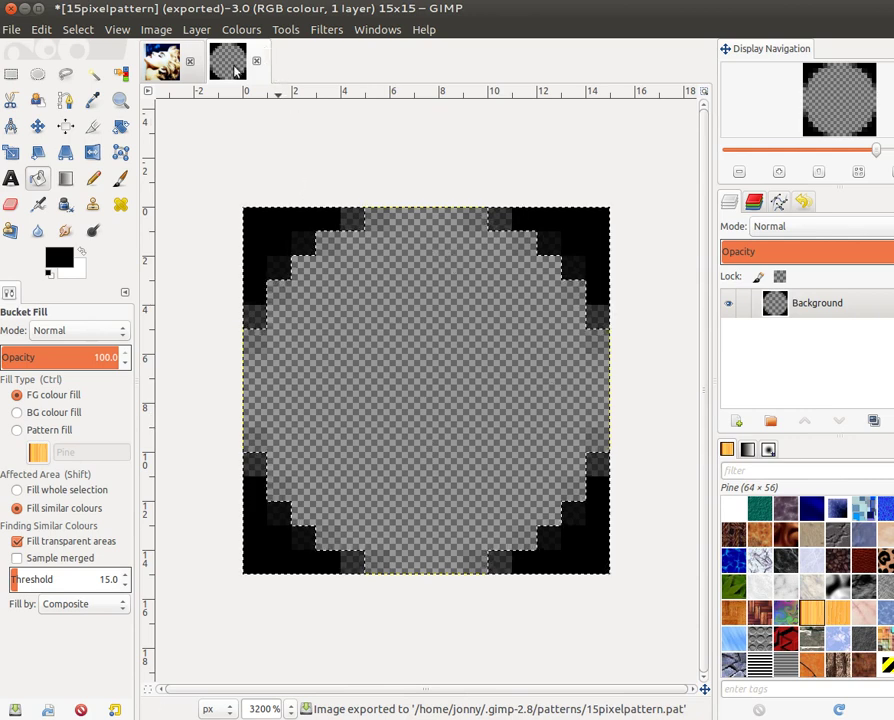
Add a transparent layer named Layer to the Madonna True Blue photo.
click(162, 61)
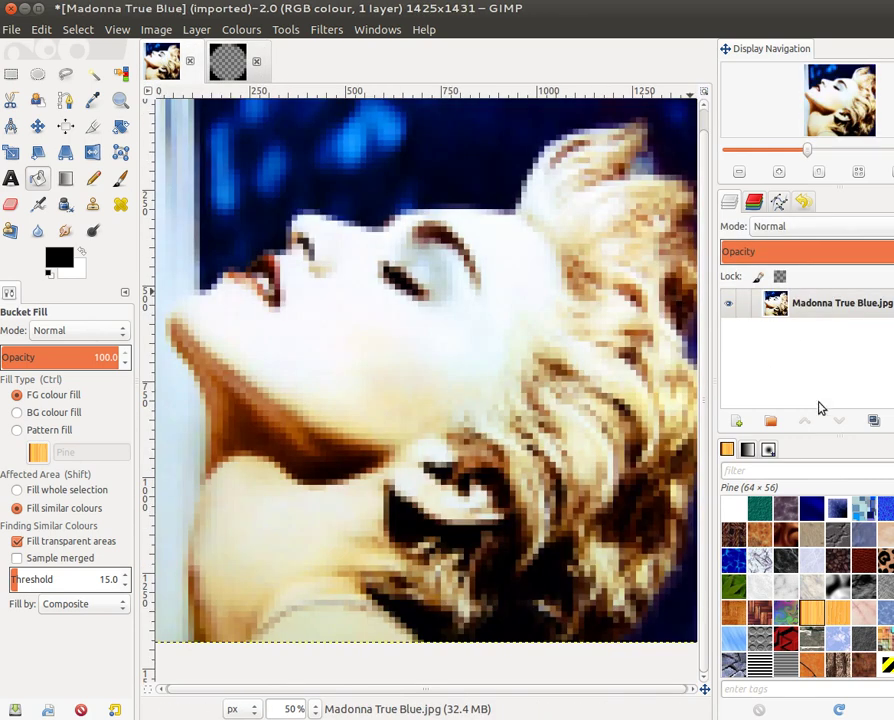
click(737, 422)
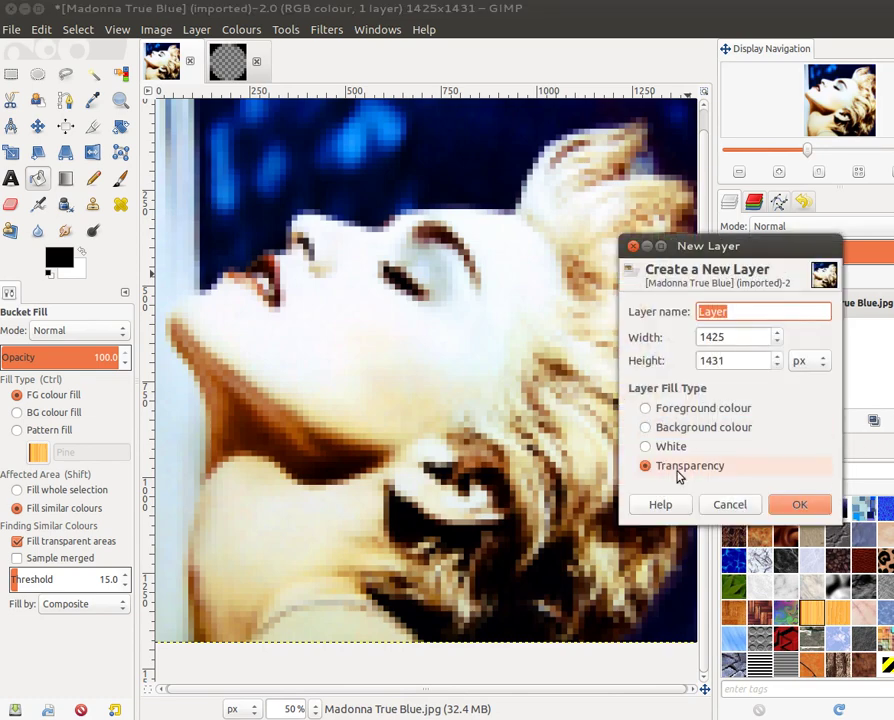
click(799, 504)
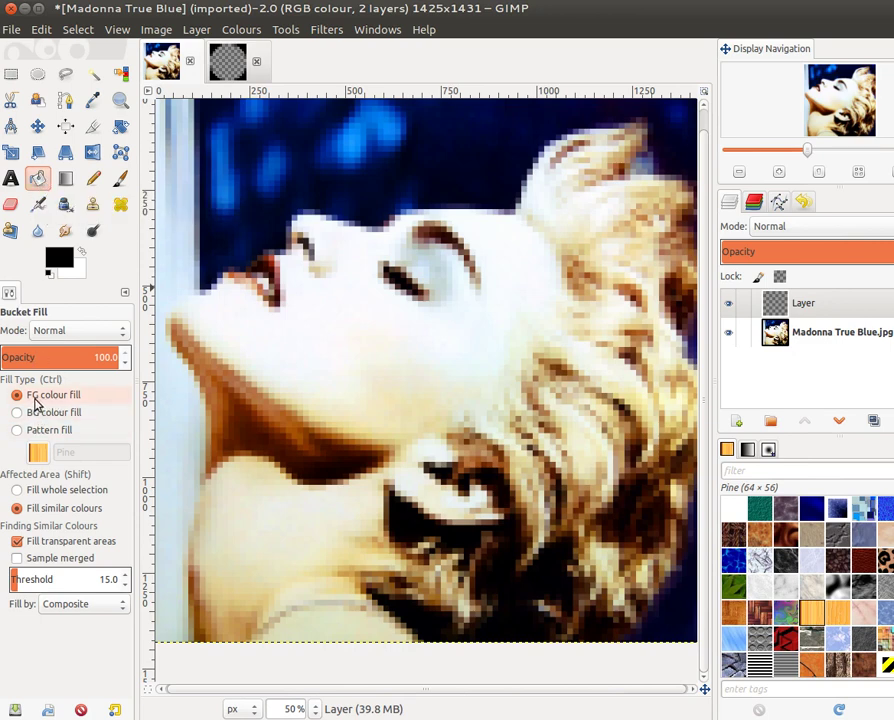
Bucket-fill the new layer with the reloaded 15pixelpattern pattern.
click(18, 432)
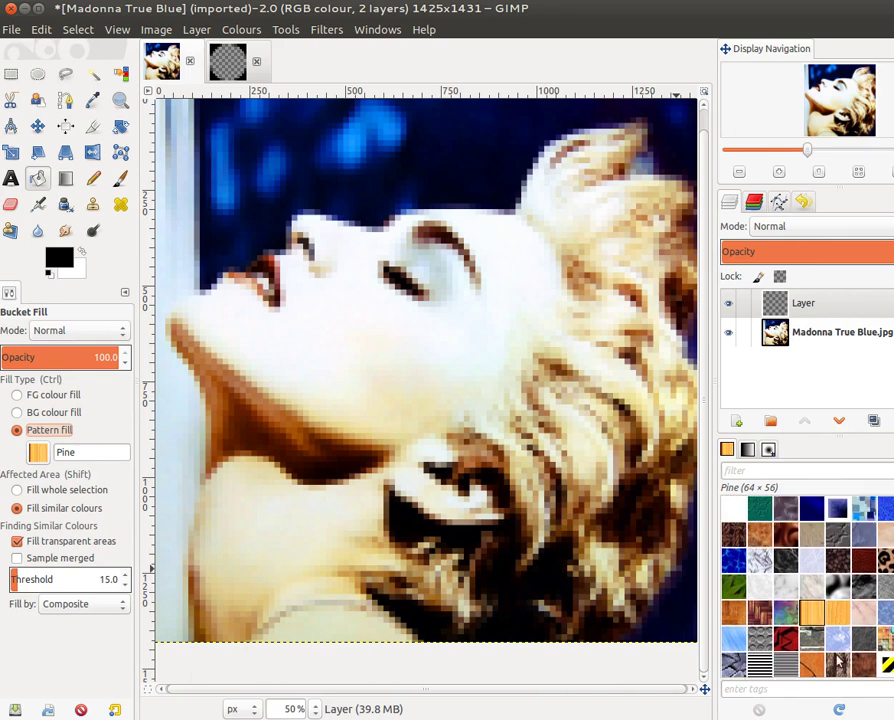
click(840, 709)
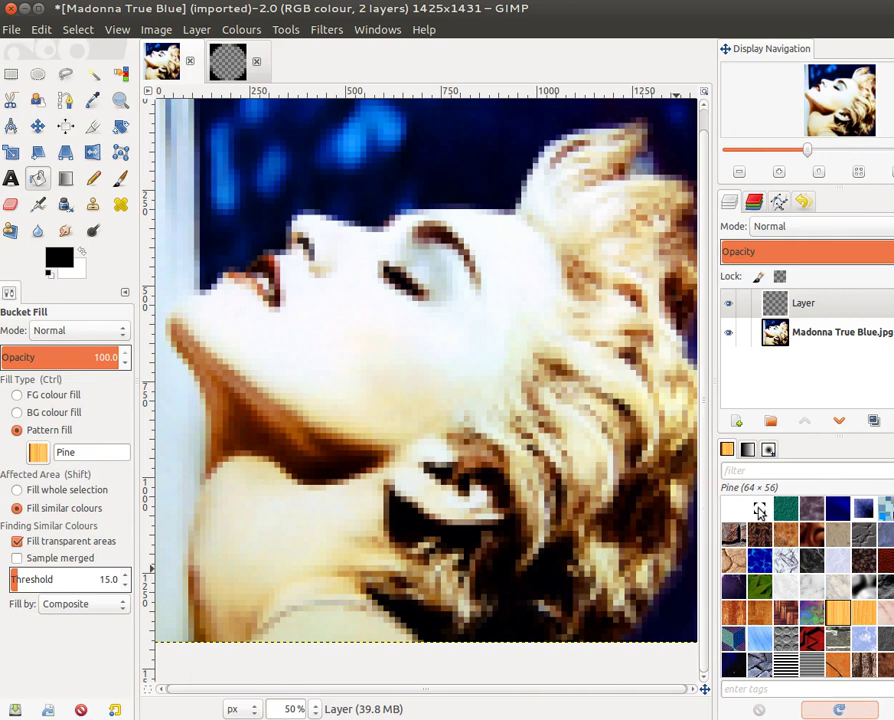
click(760, 509)
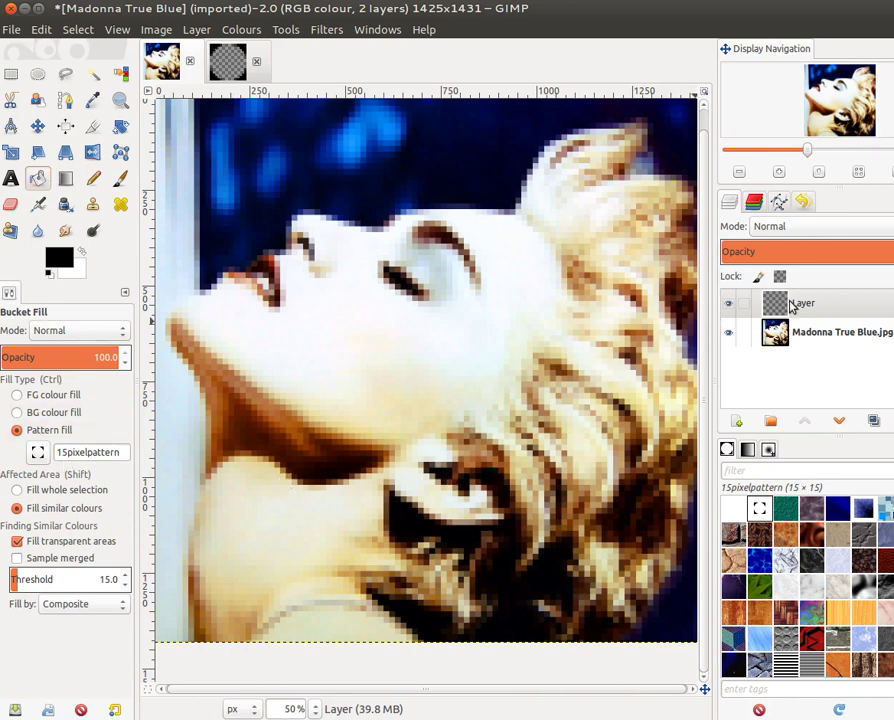
click(296, 282)
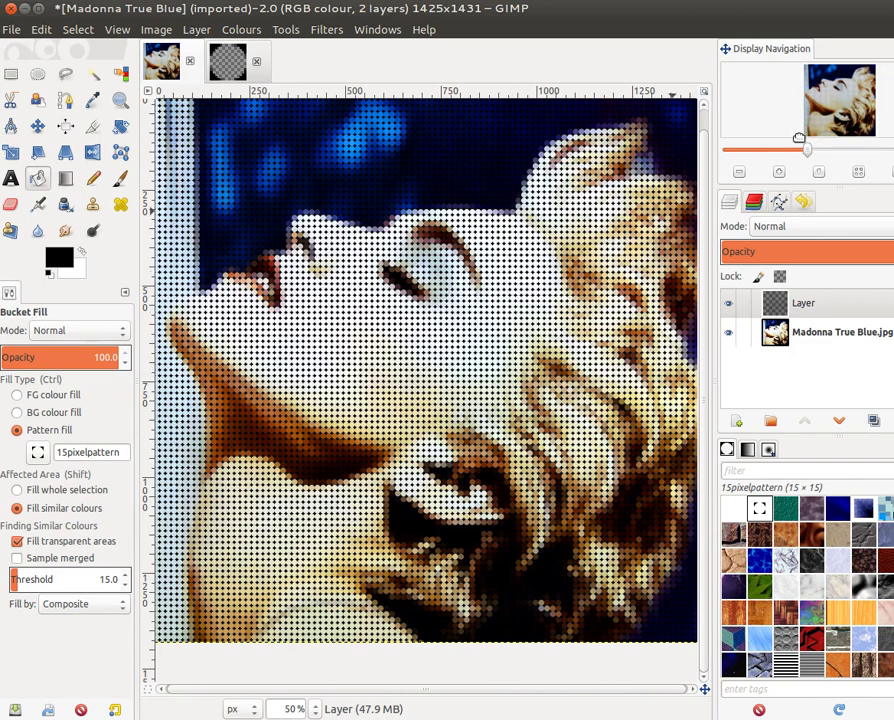
Zoom to 150% on the portrait's top-left corner, then reselect the dot layer after the photo layer.
click(779, 173)
click(779, 173)
click(779, 173)
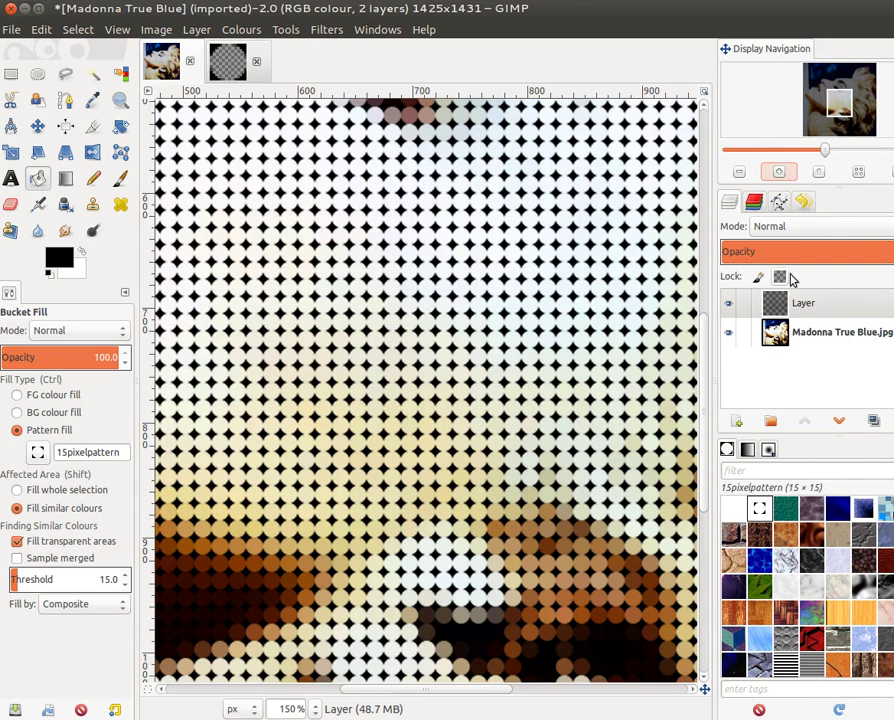
drag(840, 105, 814, 90)
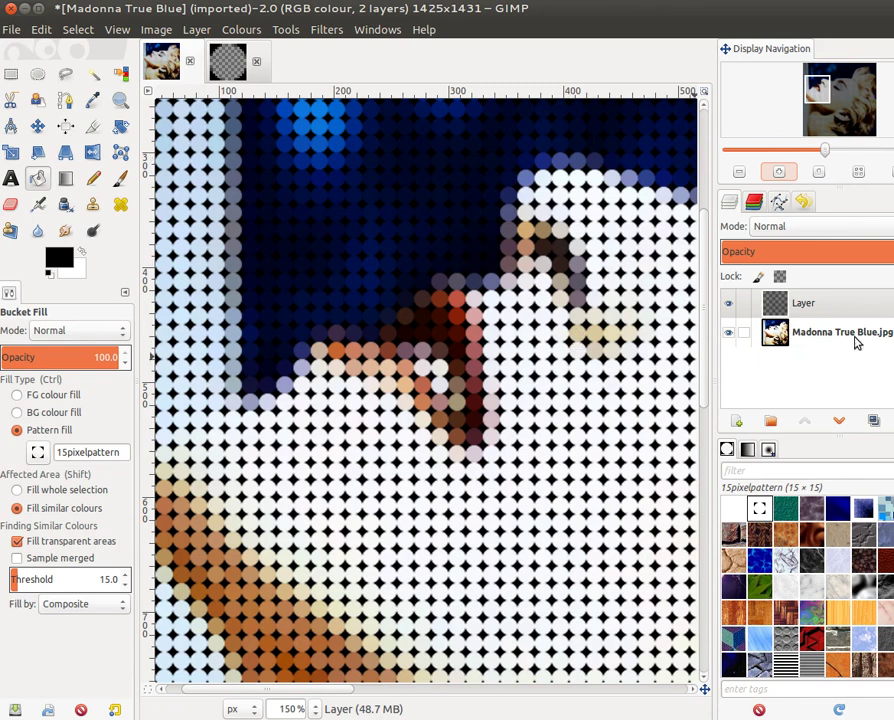
click(785, 335)
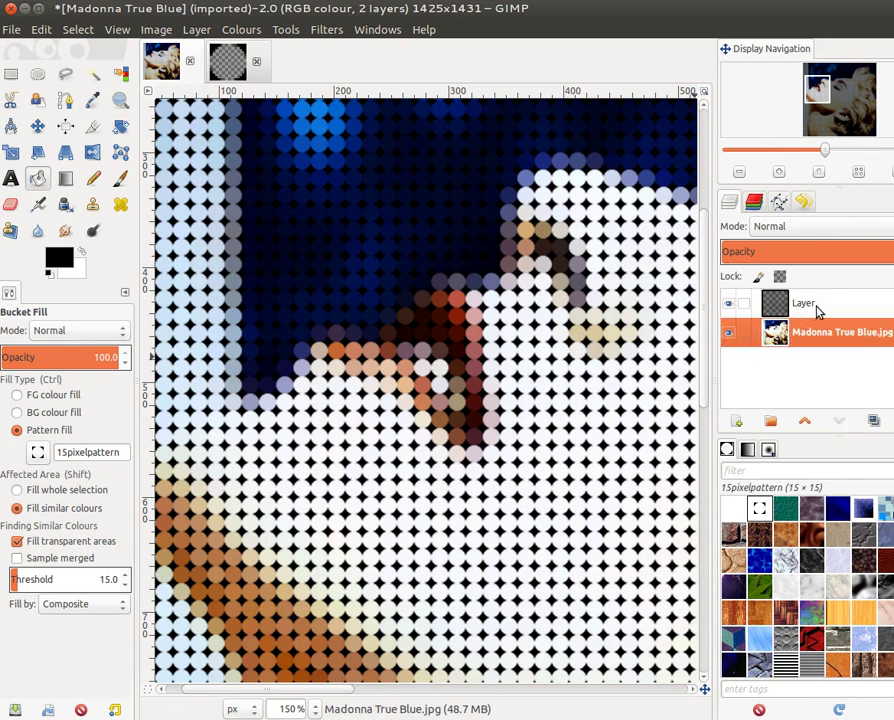
click(822, 312)
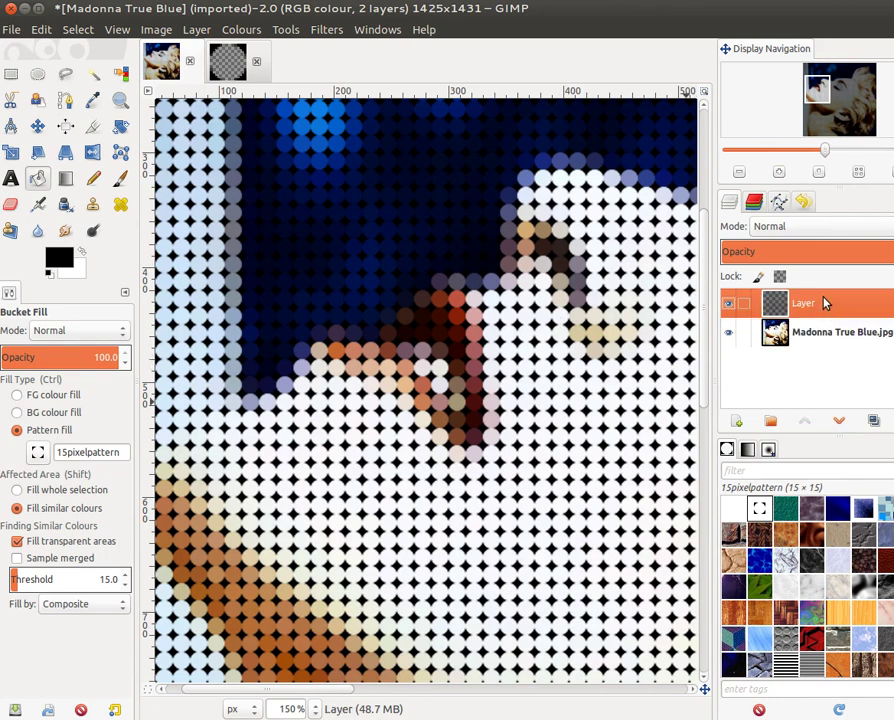
Select the black gaps by colour, invert to the dots, and activate the photo layer.
click(121, 76)
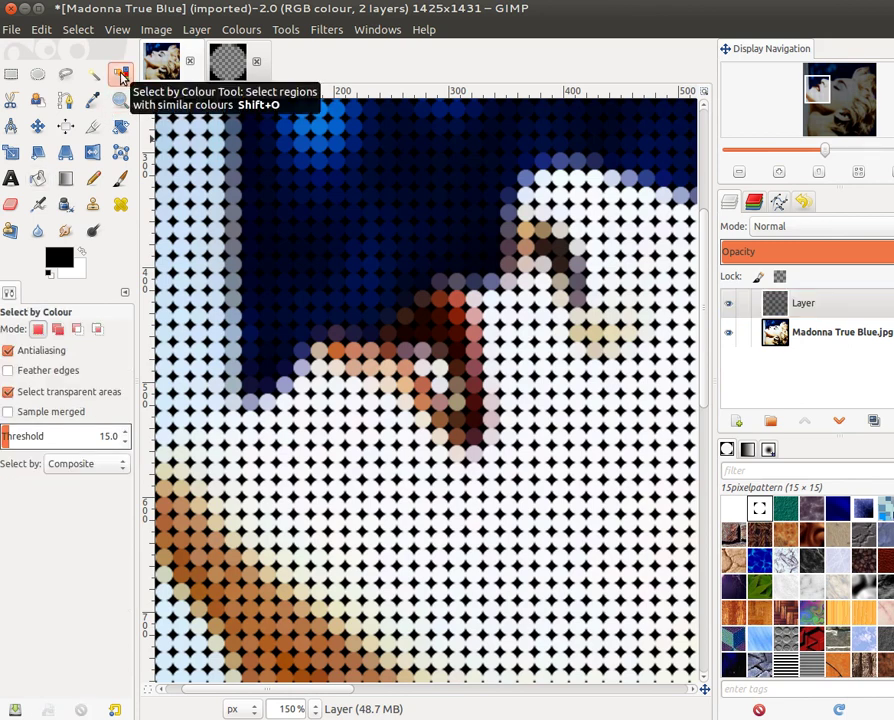
click(176, 176)
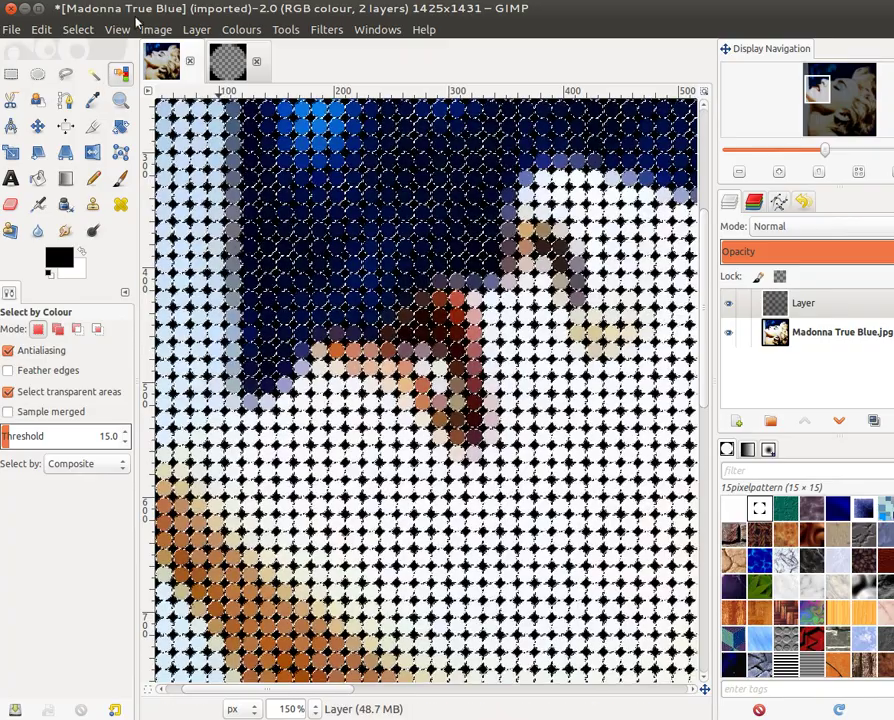
click(80, 30)
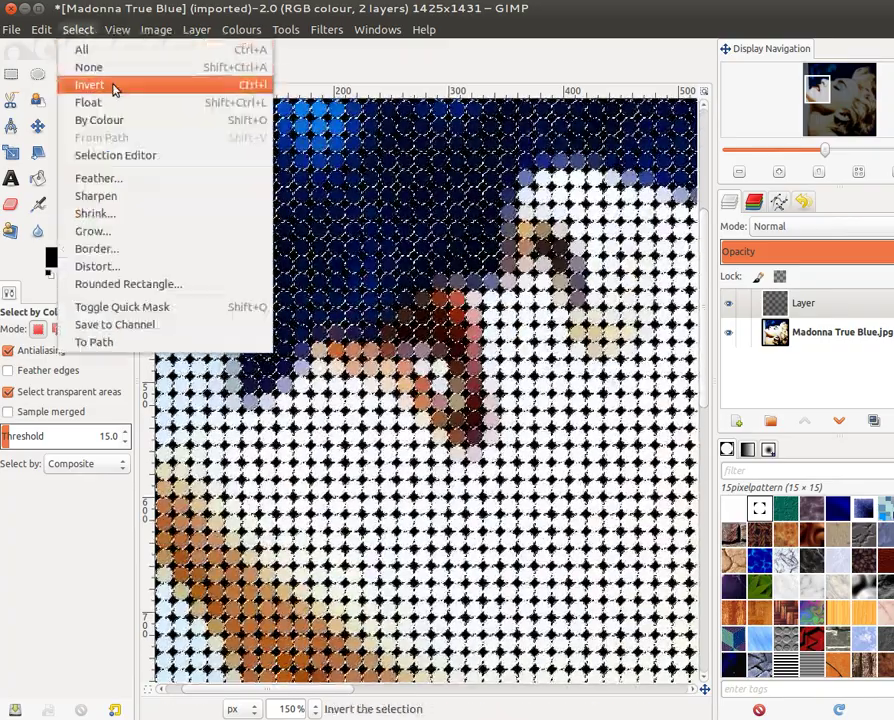
click(113, 88)
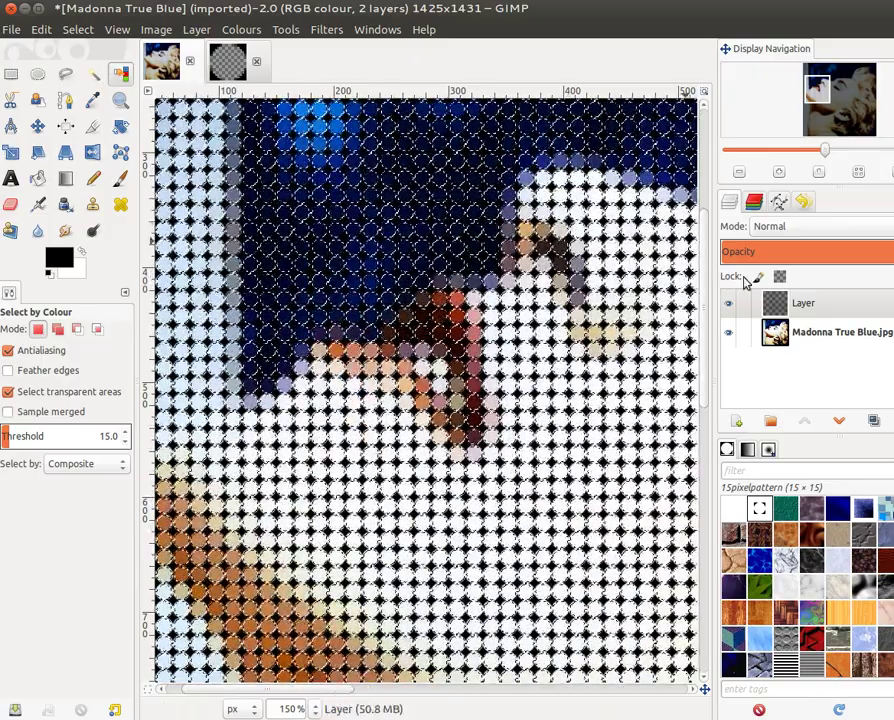
click(820, 340)
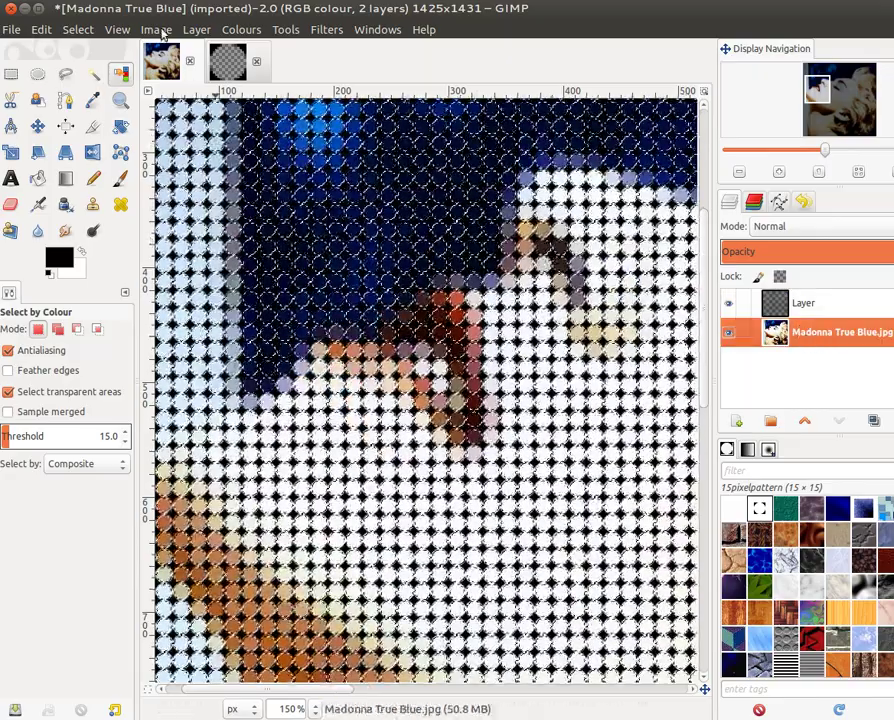
Apply Add Bevel with thickness 3 and Keep bump layer ticked, creating a new copy.
click(326, 30)
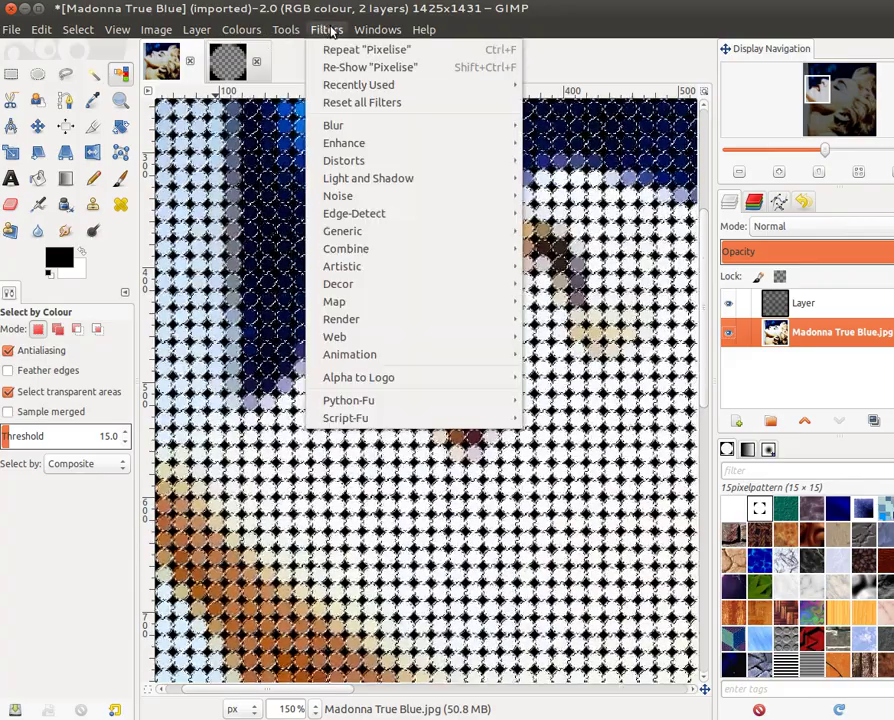
mouse_move(372, 290)
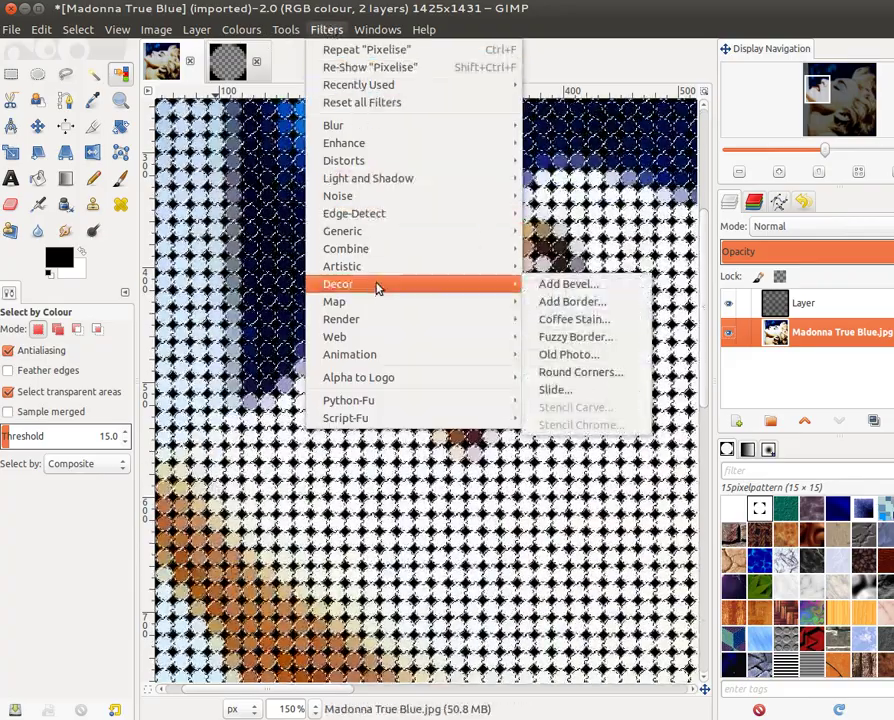
click(570, 288)
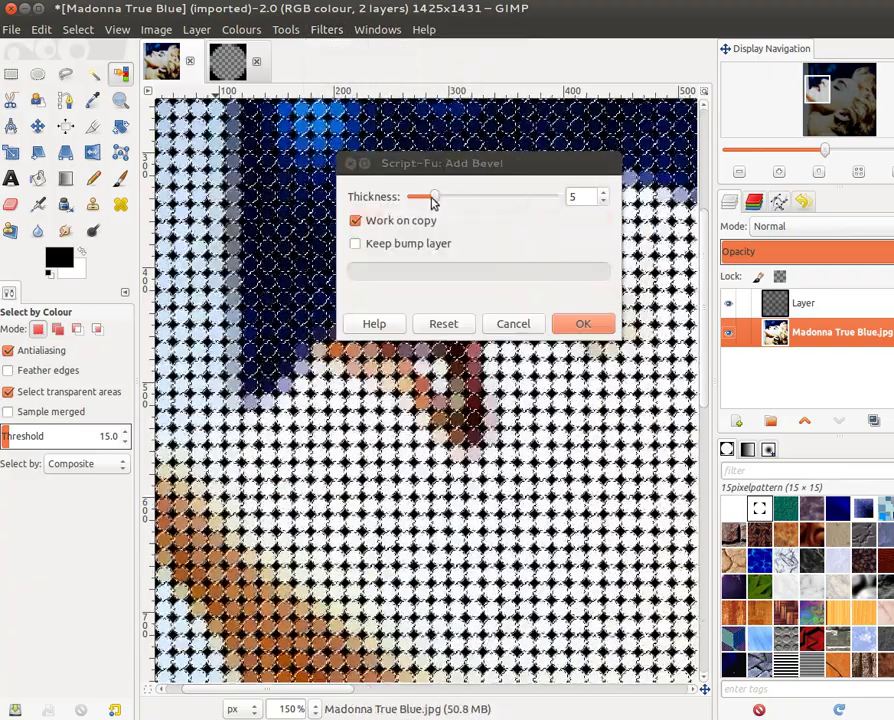
click(427, 199)
drag(427, 199, 423, 201)
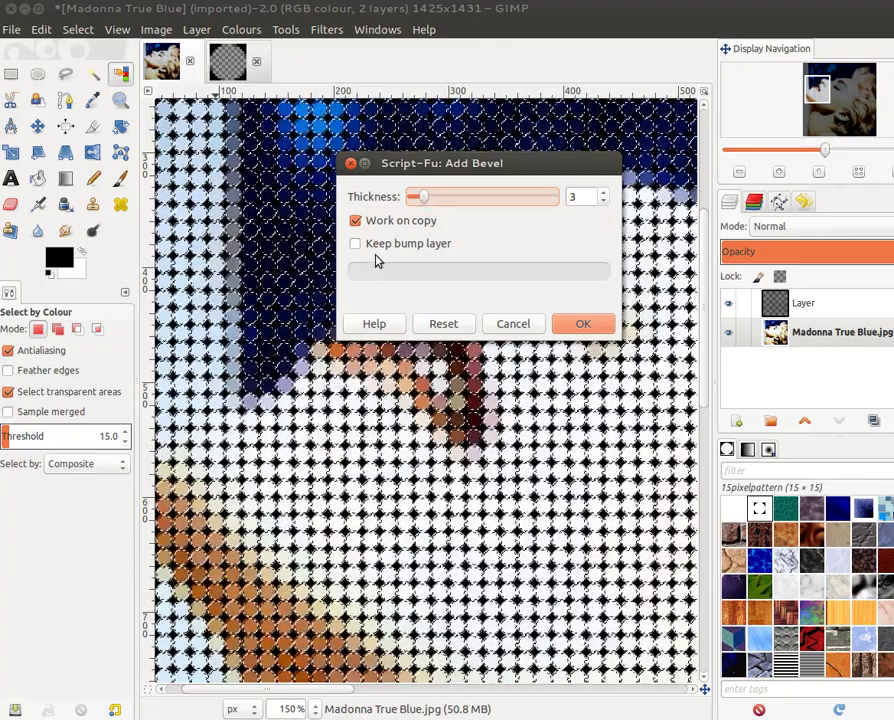
click(359, 247)
click(578, 331)
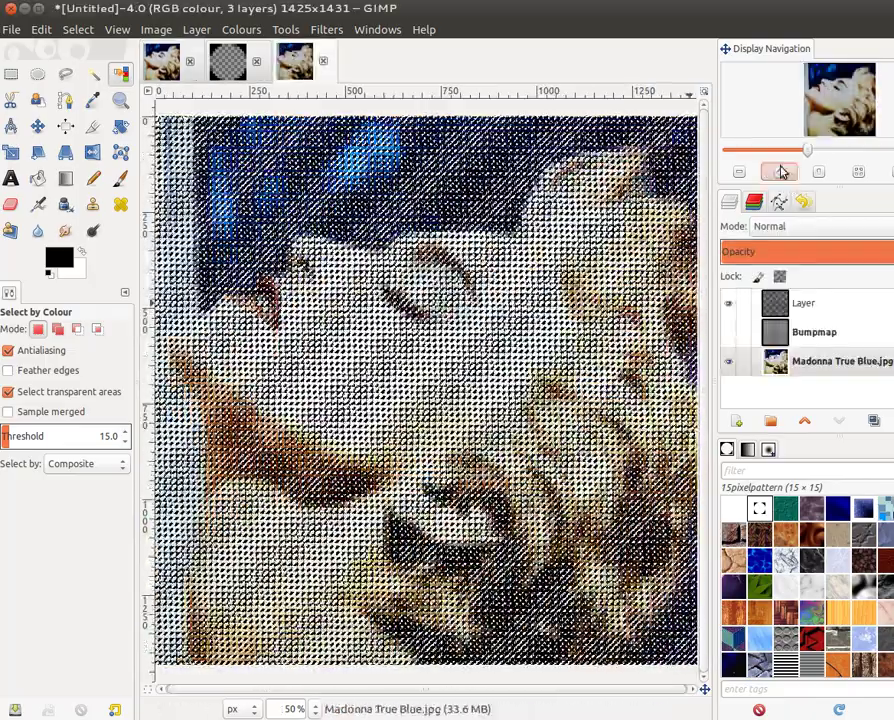
Zoom to 550% on the image's left side, activate Madonna True Blue.jpg, and open Filters.
click(782, 172)
click(782, 172)
click(782, 172)
click(782, 172)
drag(838, 113, 806, 107)
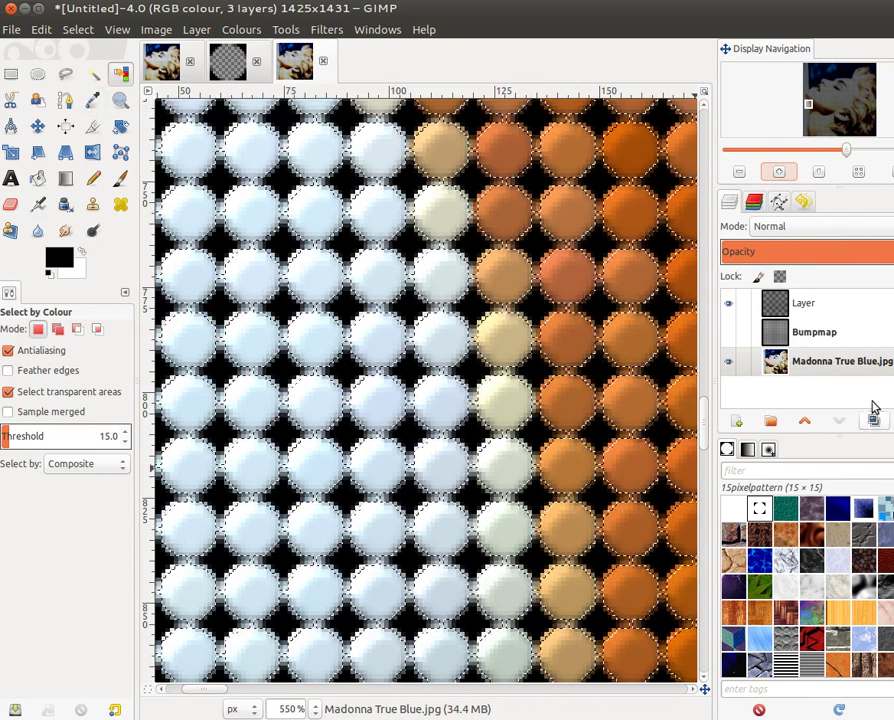
click(832, 366)
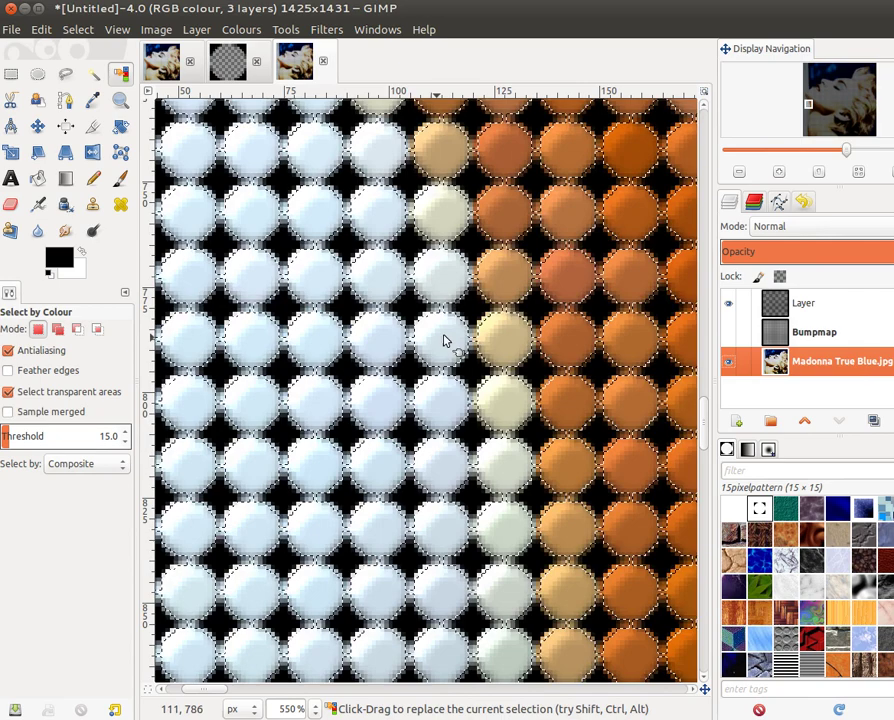
click(327, 31)
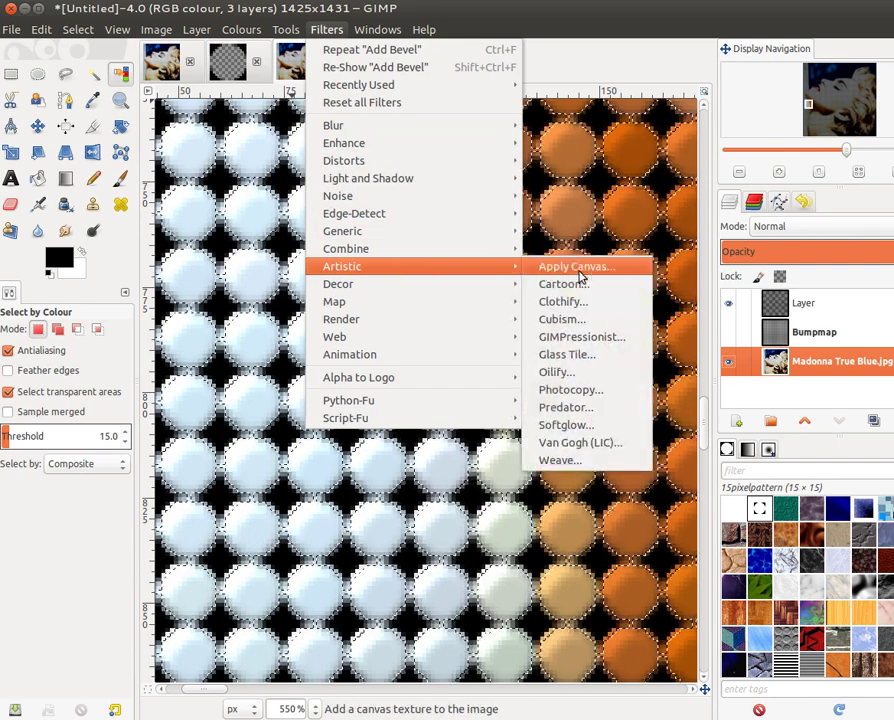
Apply Softglow with glow radius 8.17, brightness 0.00 and sharpness 0.40 to the photo layer.
click(592, 425)
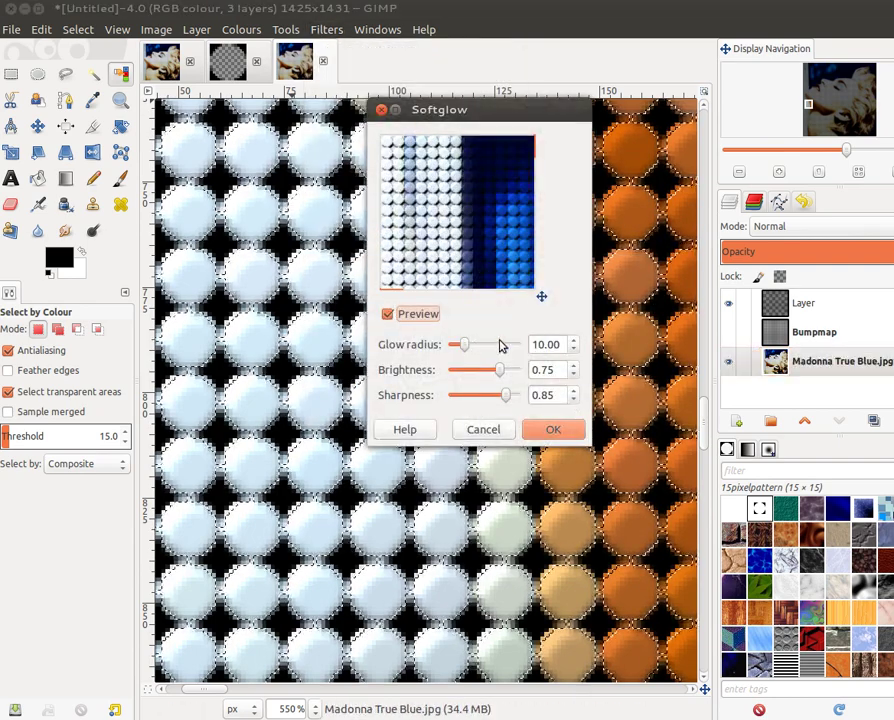
drag(465, 350, 452, 352)
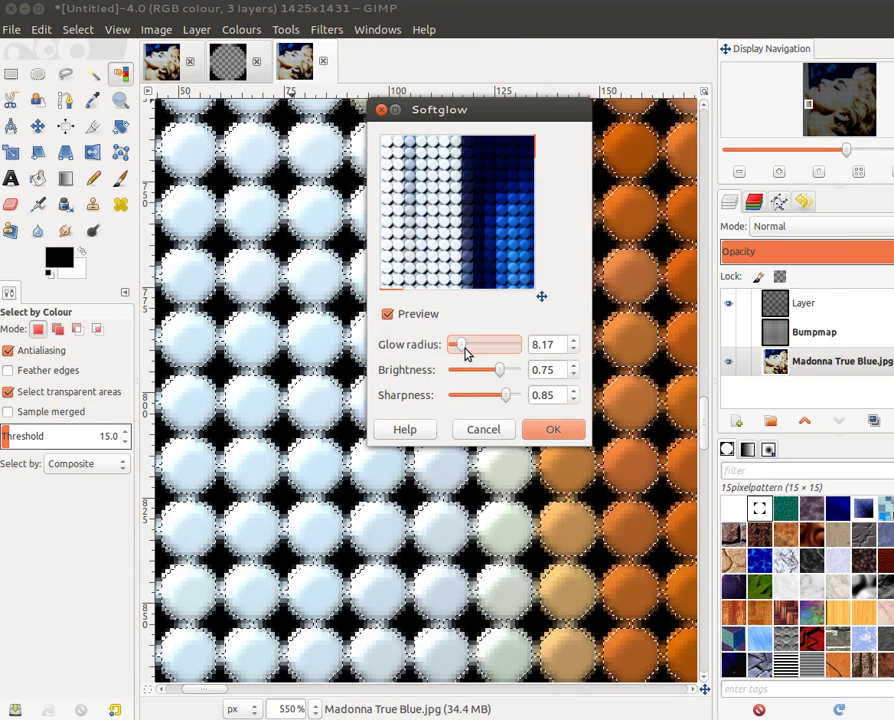
drag(498, 372, 450, 372)
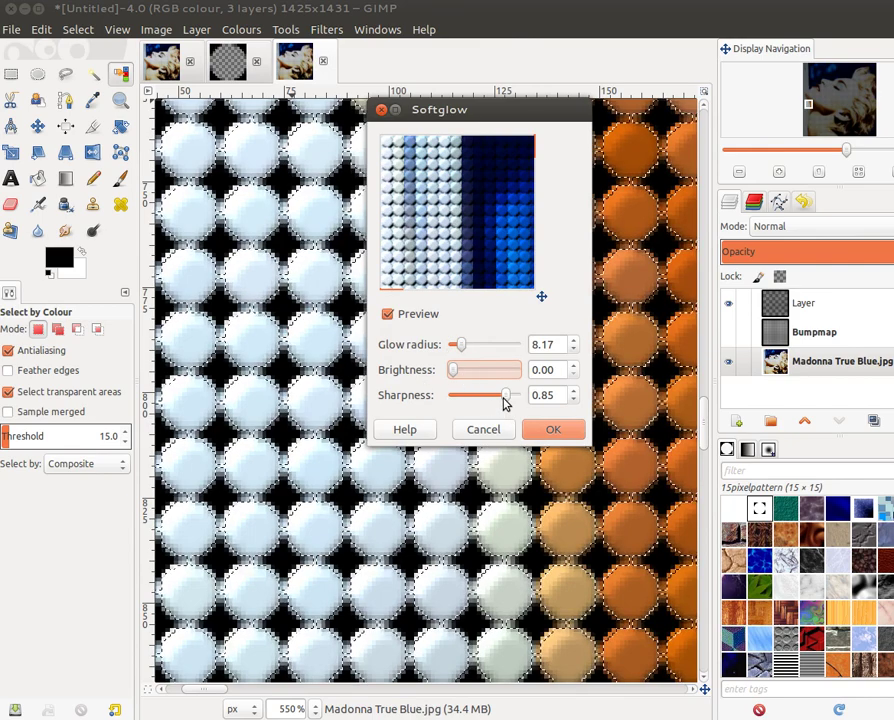
drag(505, 396, 478, 398)
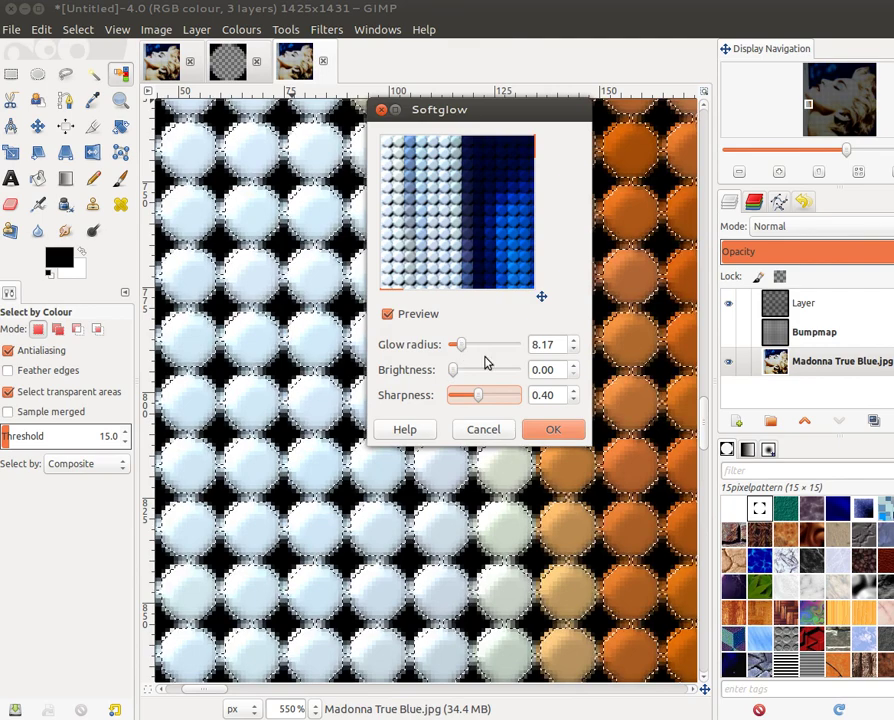
click(568, 432)
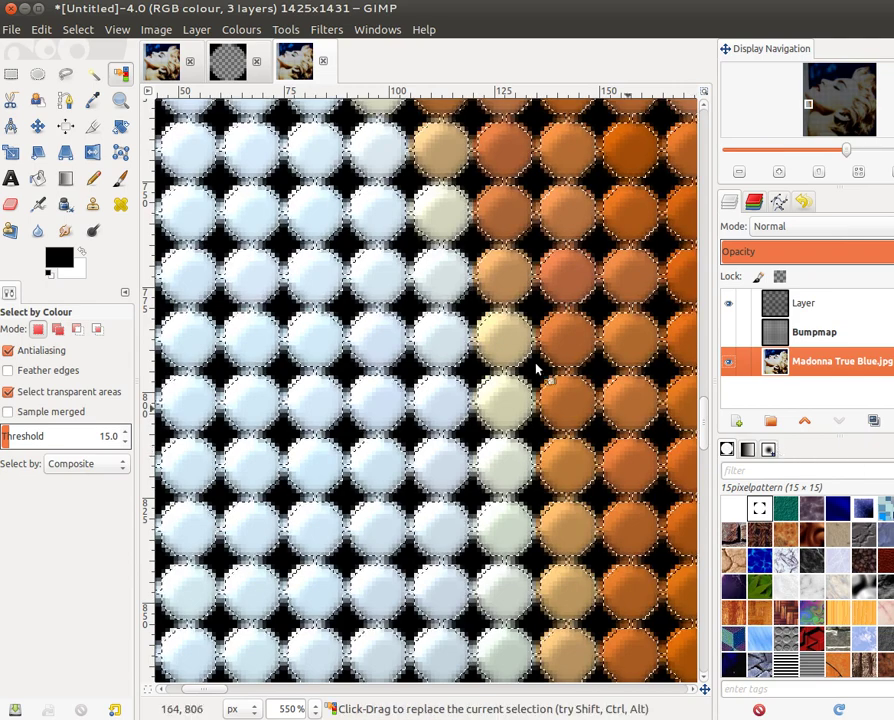
click(326, 29)
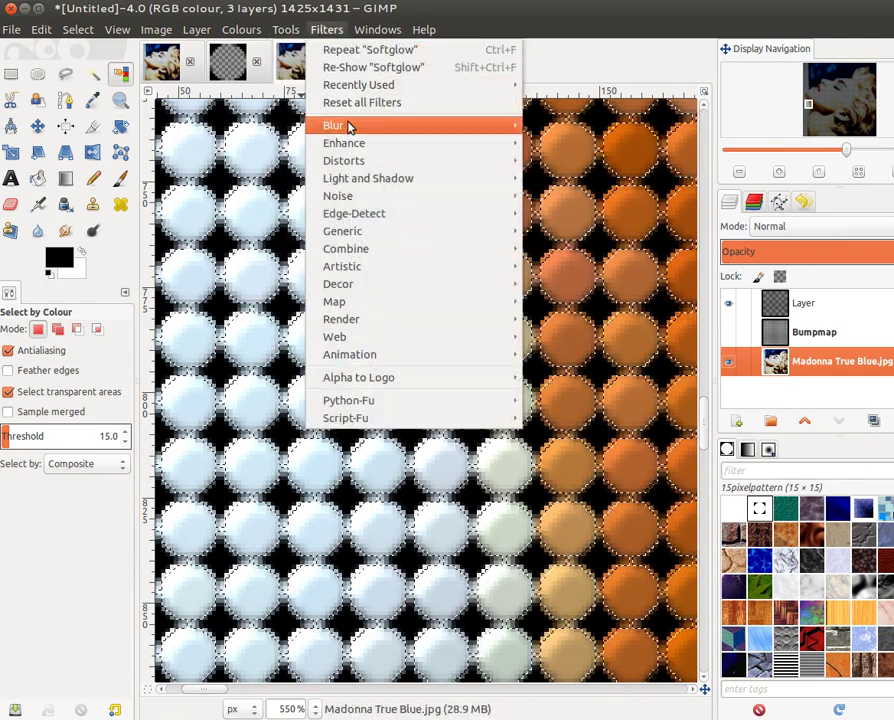
Apply a 3.0 px Gaussian Blur, horizontal and vertical, to the Madonna True Blue.jpg layer.
mouse_move(349, 126)
click(621, 146)
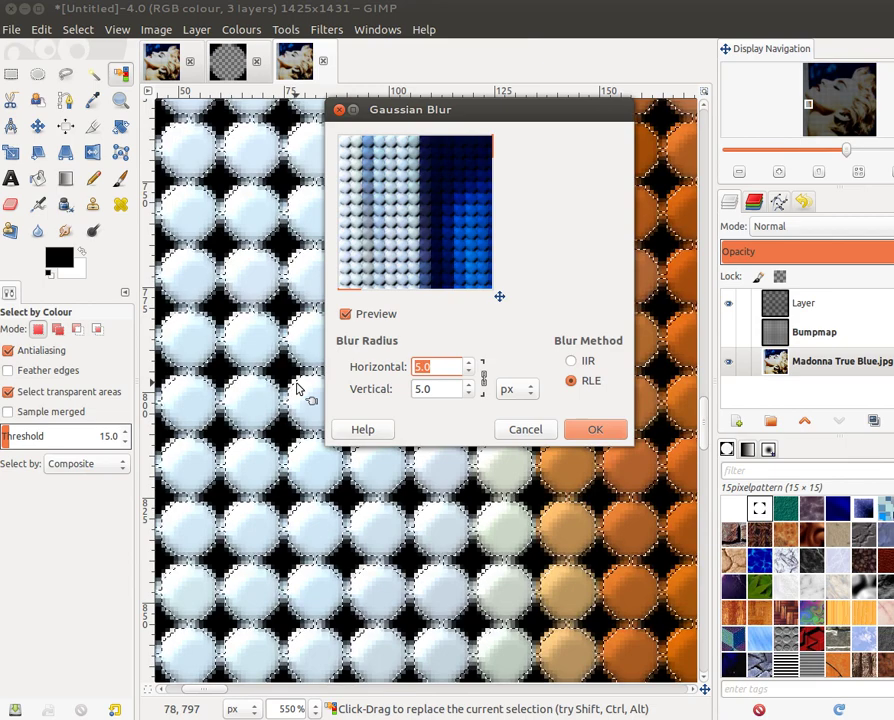
click(578, 434)
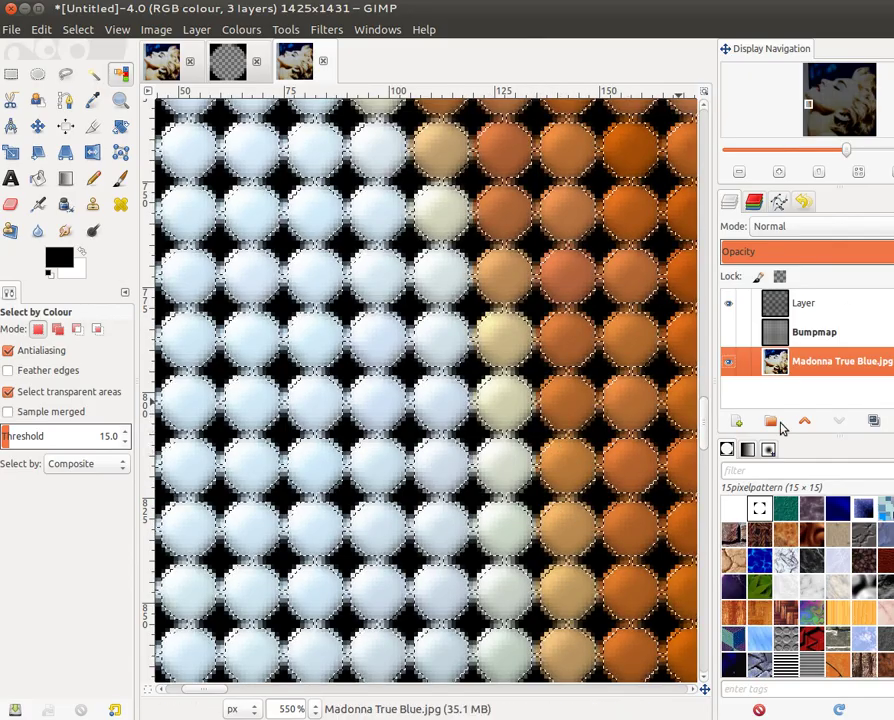
Zoom out to 66.7% to see more of the dotted portrait.
double_click(740, 173)
click(740, 173)
click(740, 173)
click(740, 173)
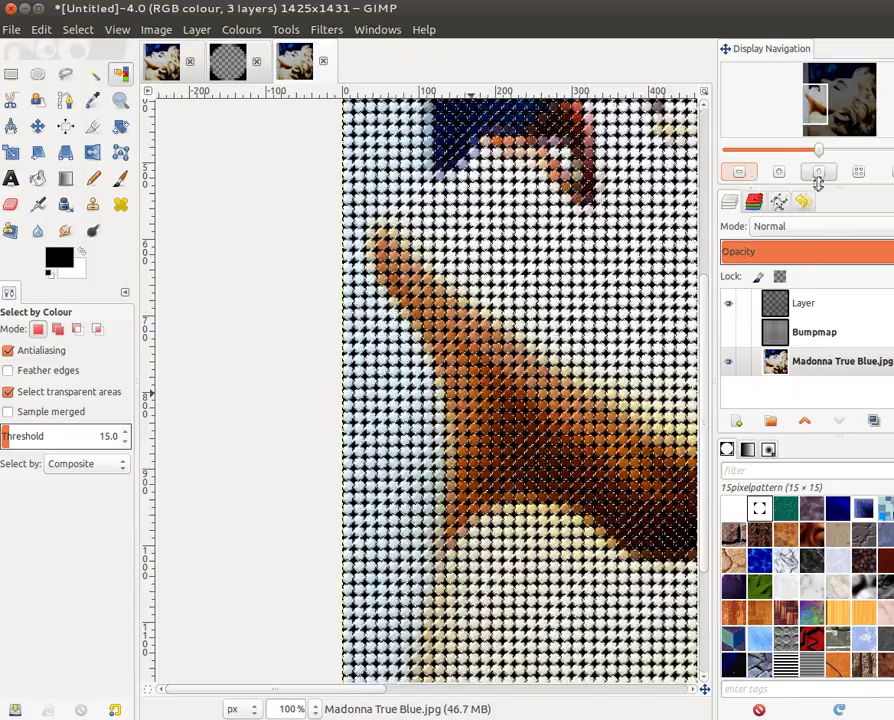
click(742, 173)
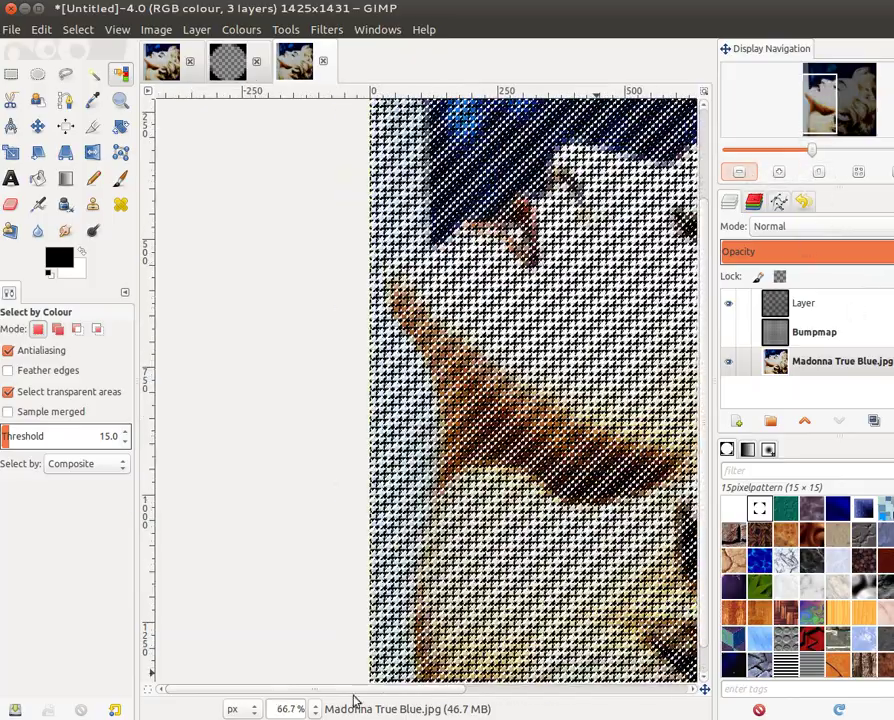
scroll(362, 698, right, 5)
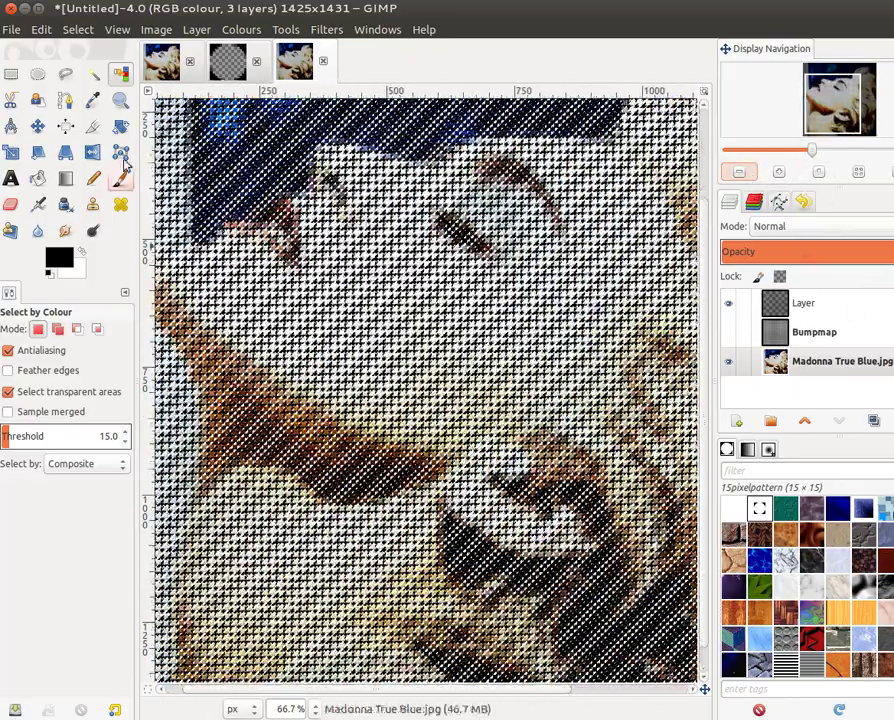
Clear the selection with Select > None.
click(78, 29)
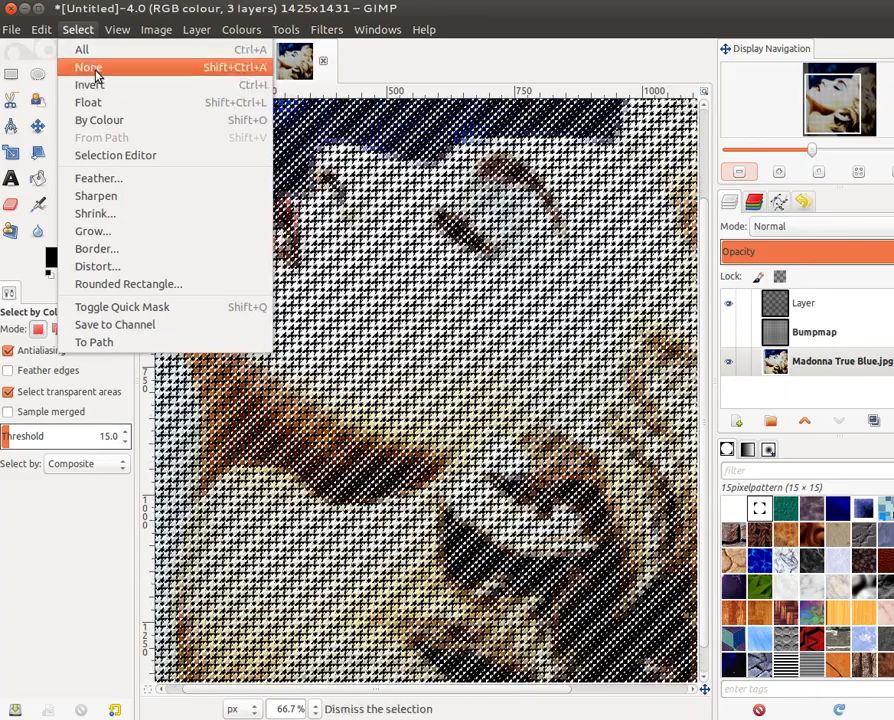
click(95, 73)
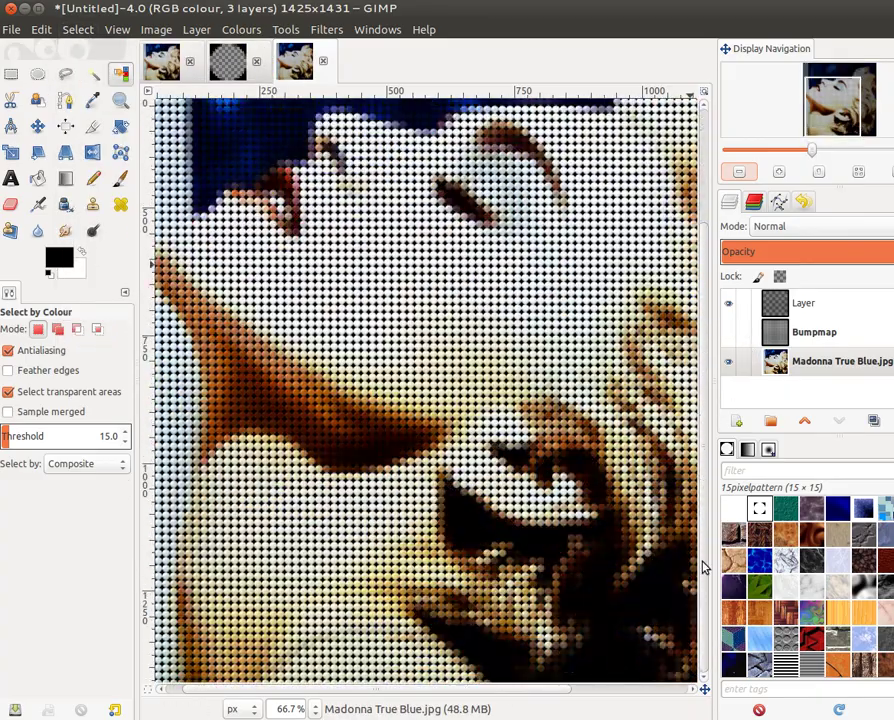
scroll(697, 541, up, 3)
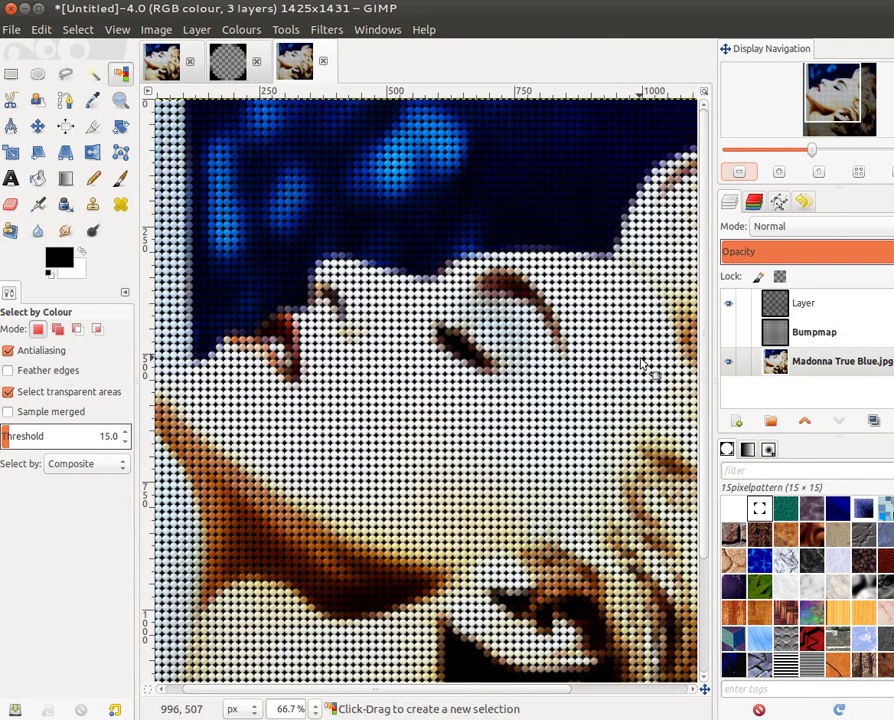
click(10, 29)
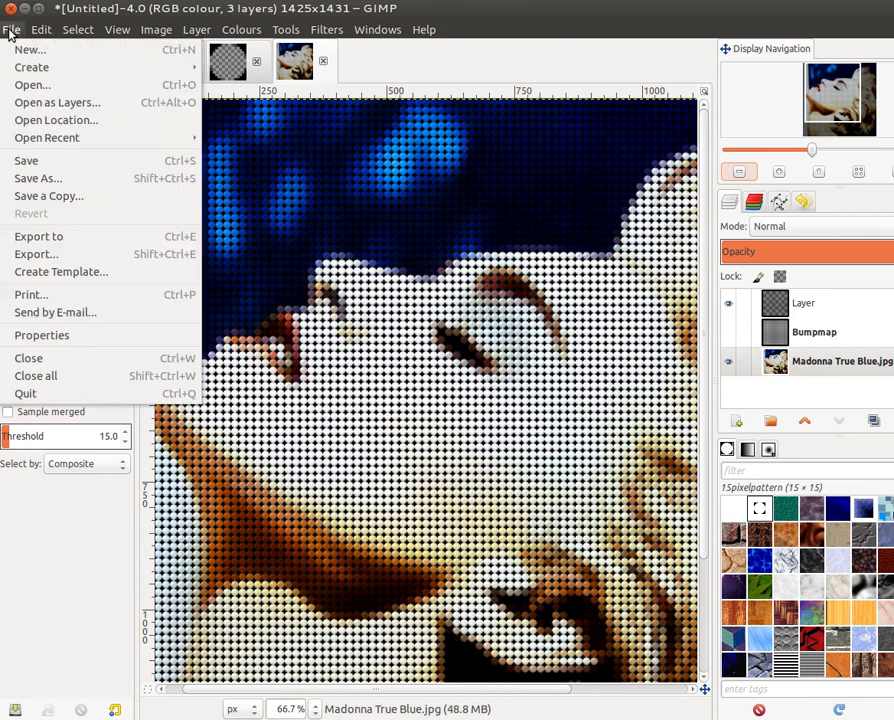
Start an export and choose JPEG image as the file type.
click(67, 260)
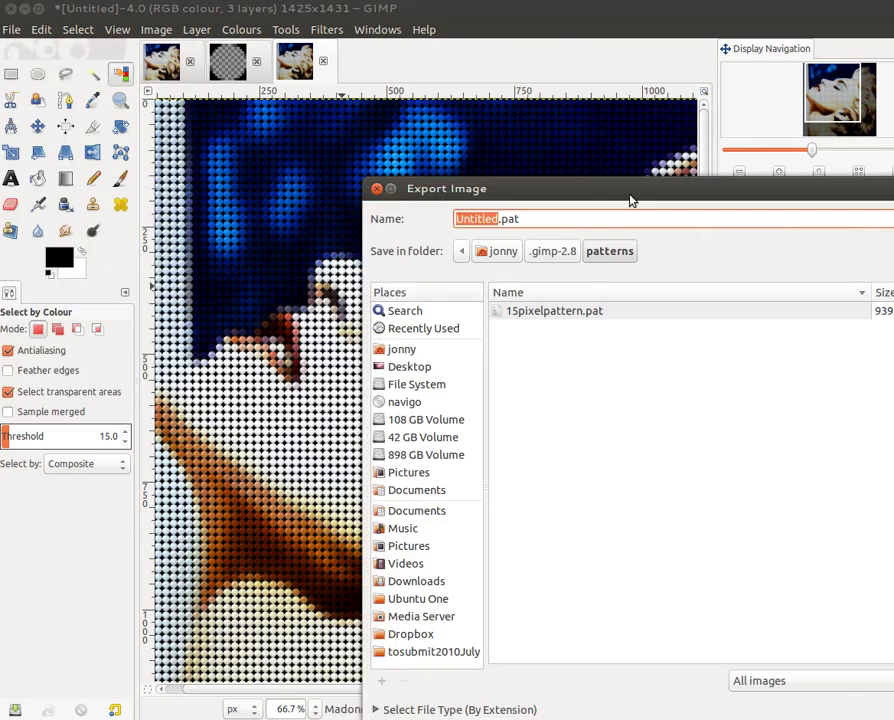
click(310, 632)
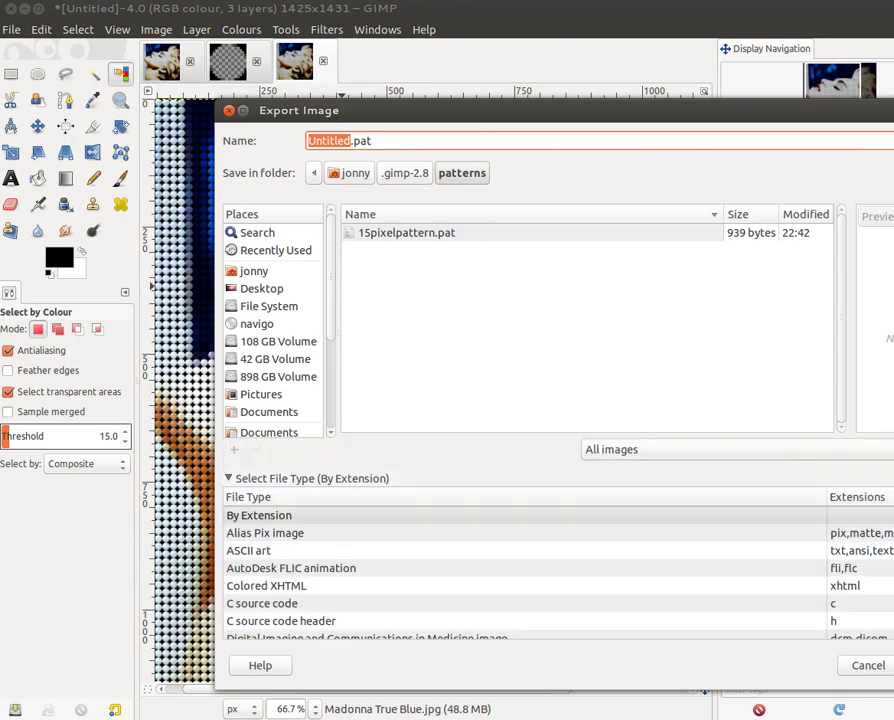
scroll(520, 570, down, 10)
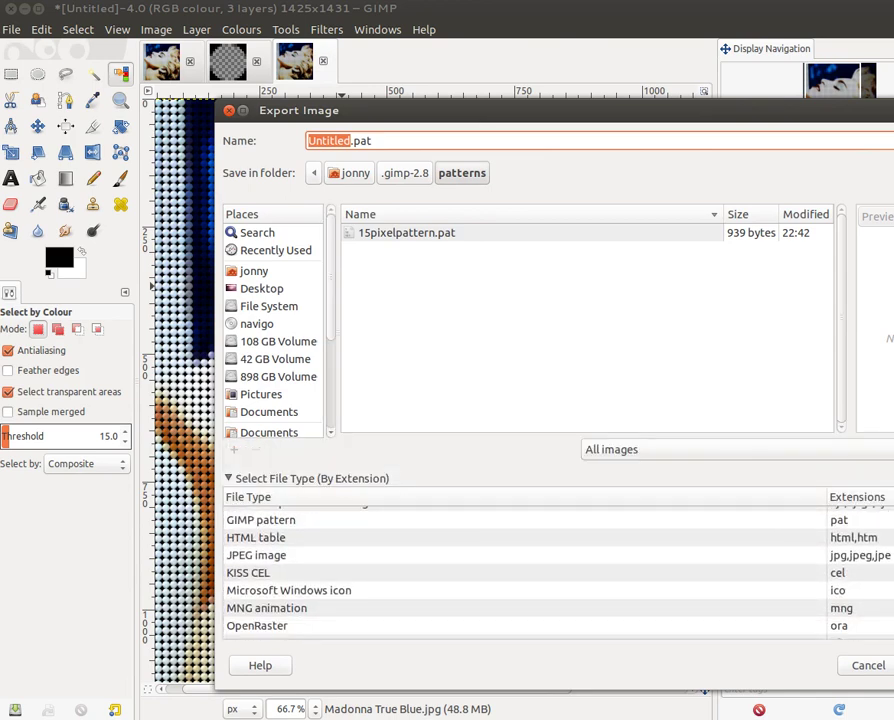
click(585, 555)
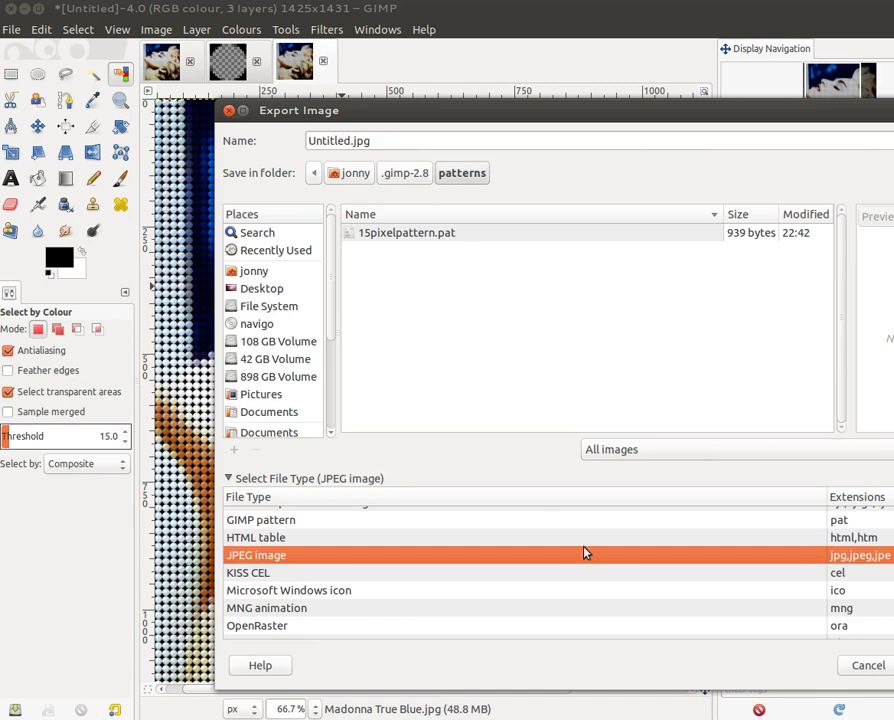
Name the export Madonna-Candy-Pill.jpg in Pictures and confirm, reaching the quality-90 JPEG options.
click(347, 142)
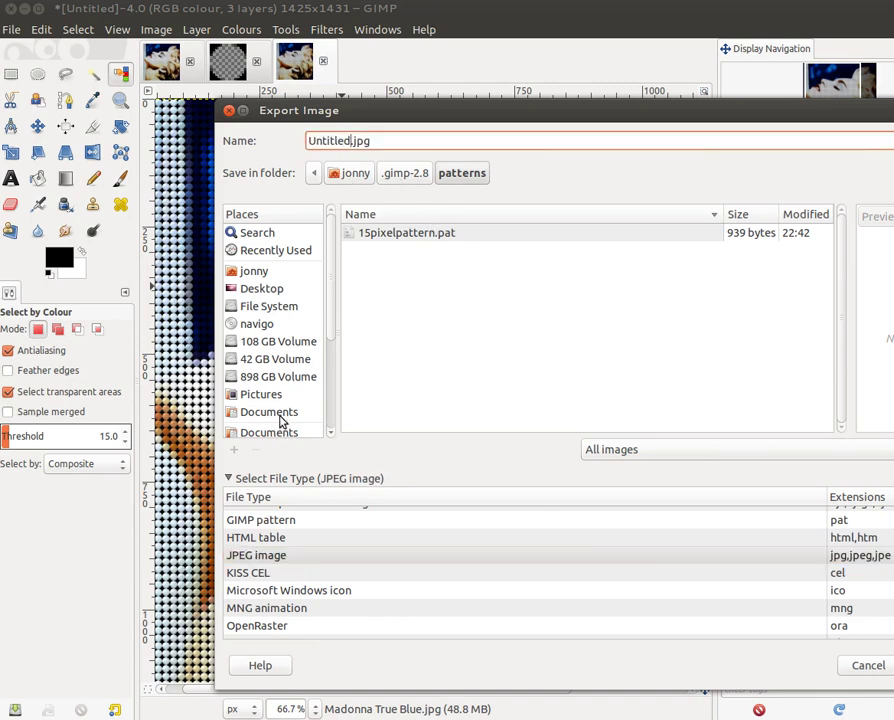
scroll(282, 424, down, 1)
click(262, 362)
double_click(347, 142)
drag(347, 142, 170, 130)
key(m)
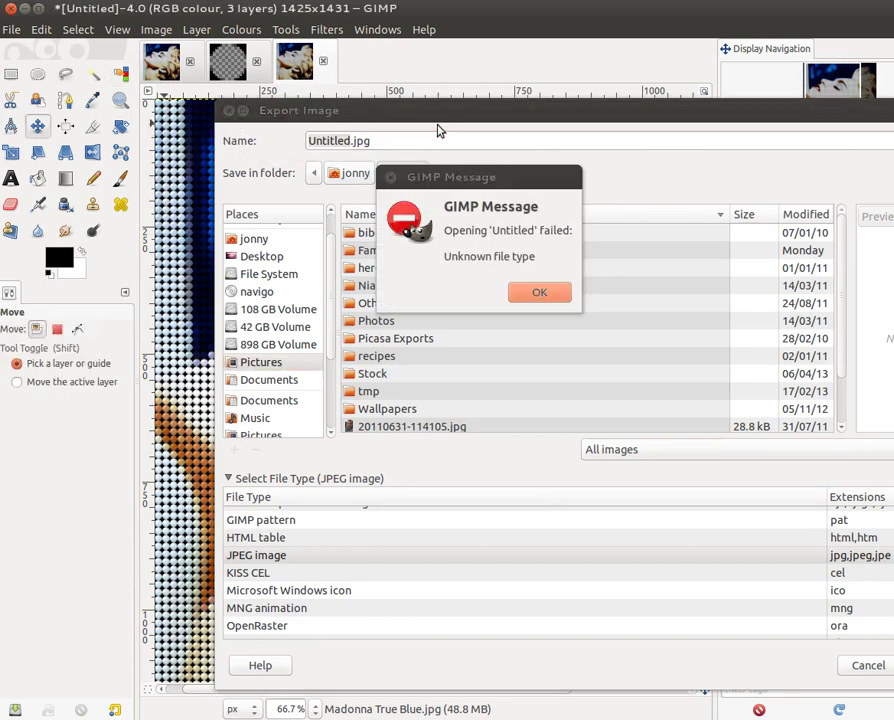
key(a)
key(n)
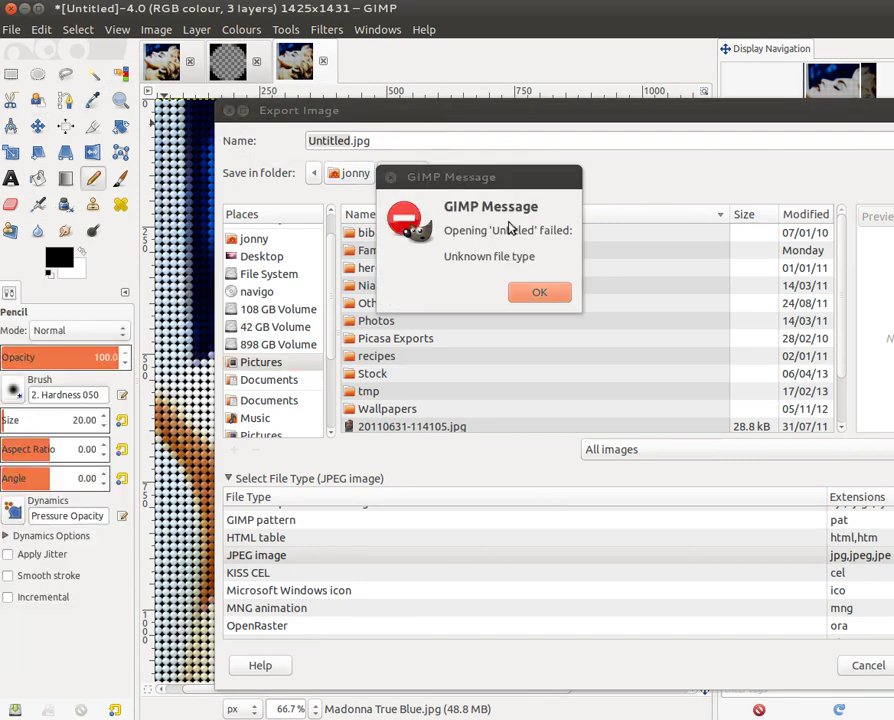
click(538, 292)
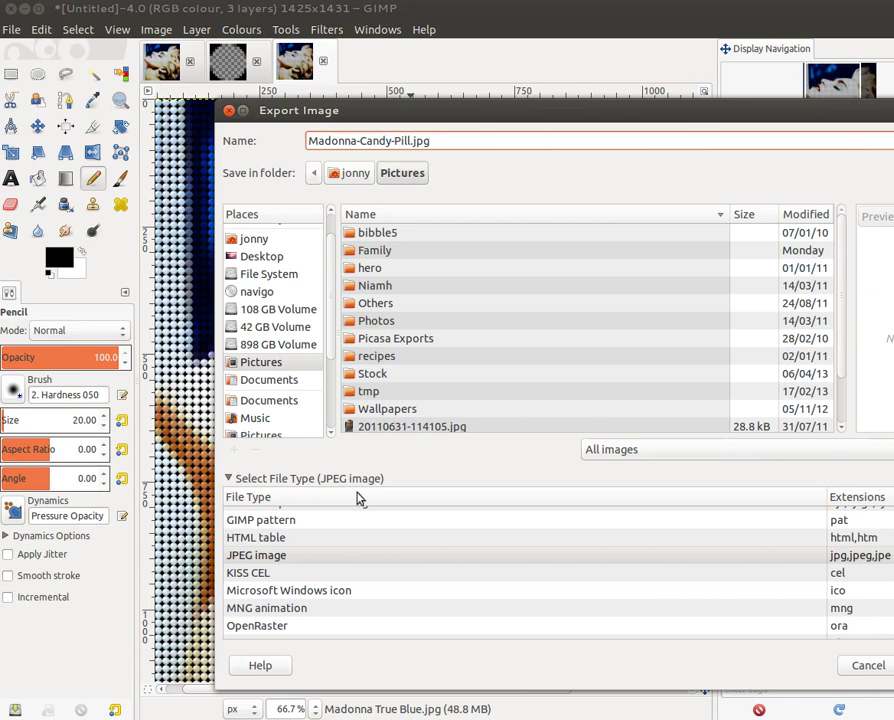
key(Return)
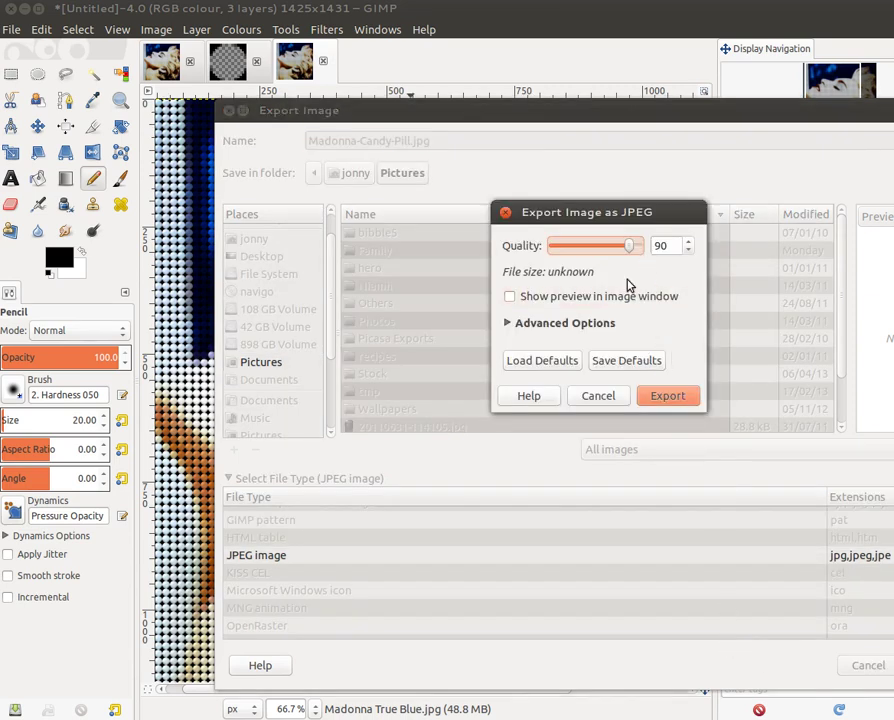